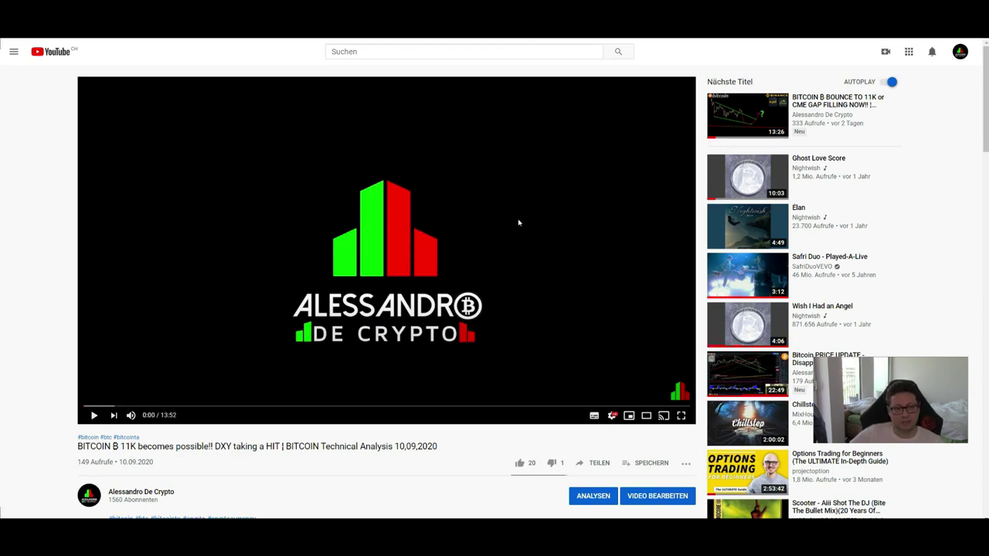
Review the exchange sign-up bonus offers in the video description and highlight the 538USD total
scroll(507, 228, "down", 5)
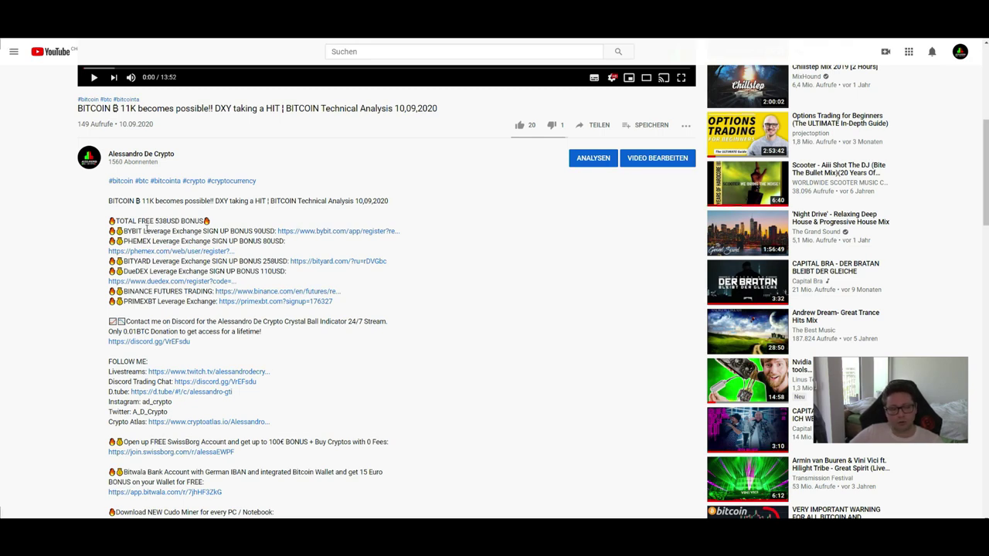
double_click(163, 220)
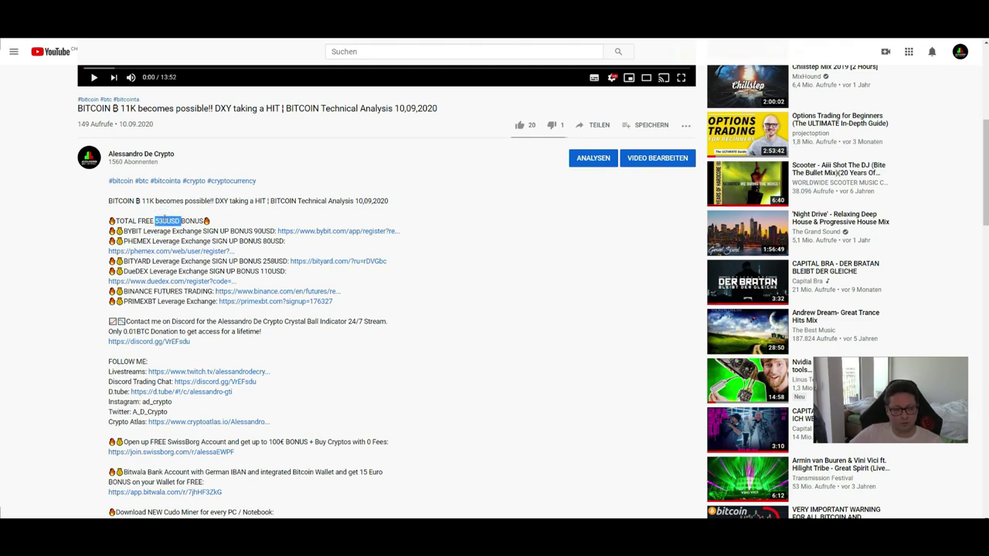
scroll(386, 293, "down", 1)
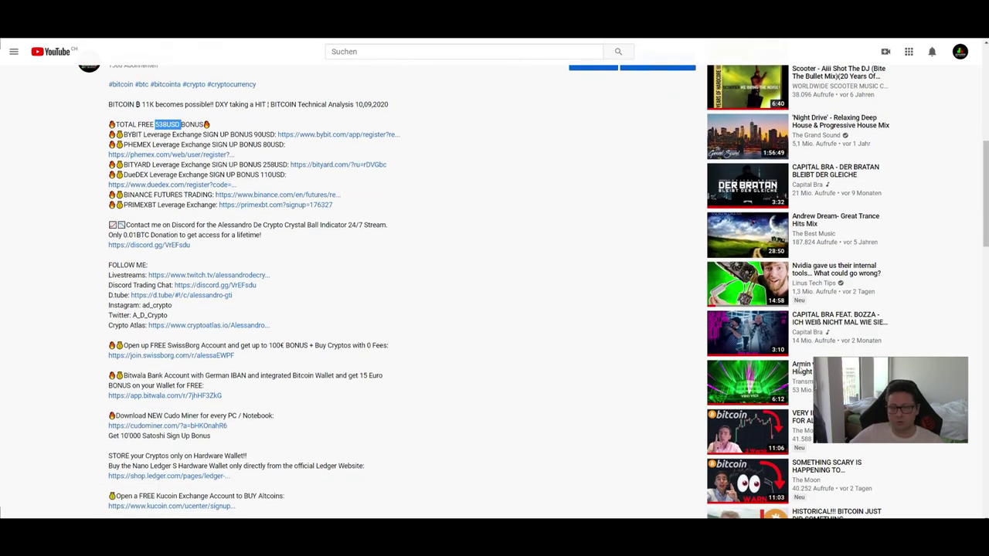
View the Crystal Ball Indicator stream window on Discord, and highlight the Discord Trading Chat line in the video description
left_click_drag(988, 495, 475, 63)
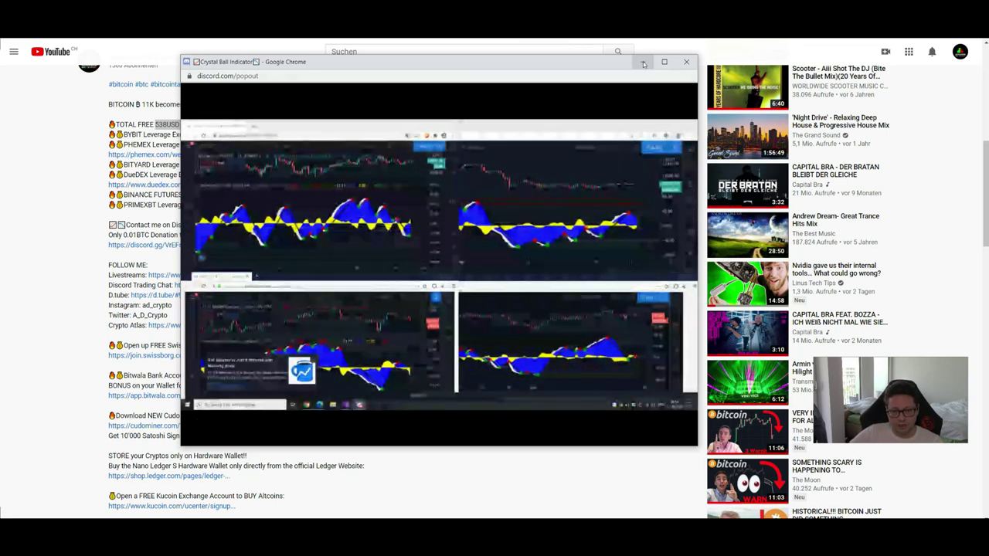
key("alt+Tab")
left_click_drag(108, 214, 280, 241)
left_click(262, 237)
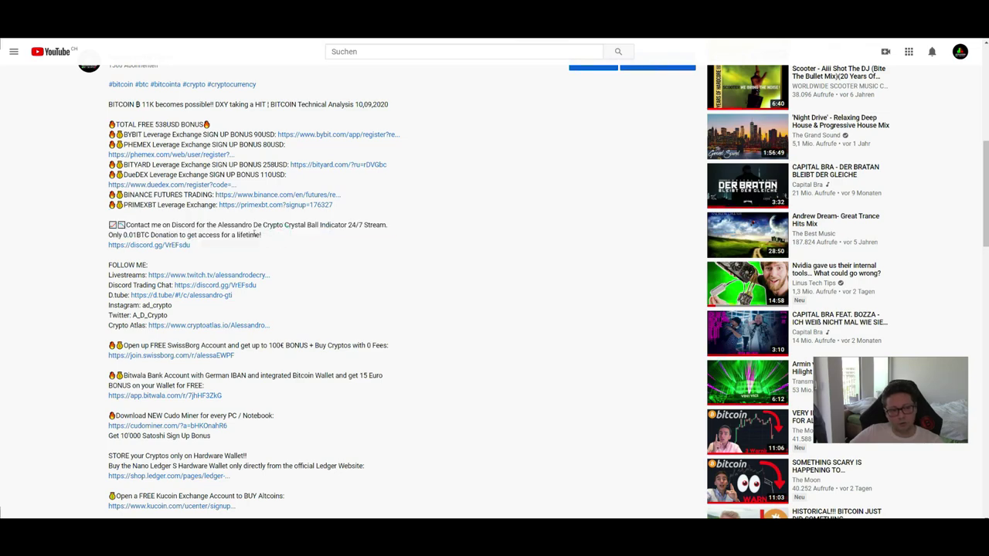
triple_click(122, 285)
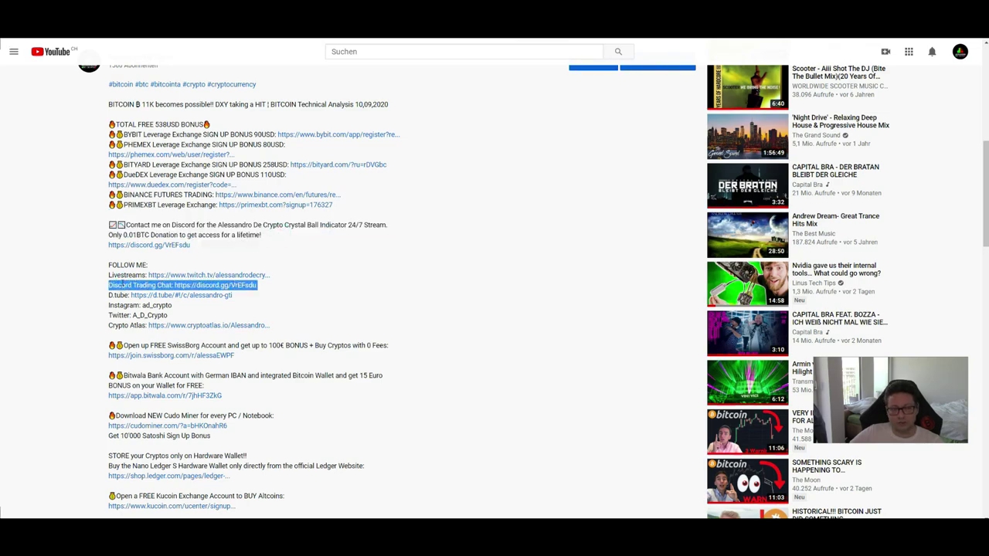
scroll(240, 270, "up", 6)
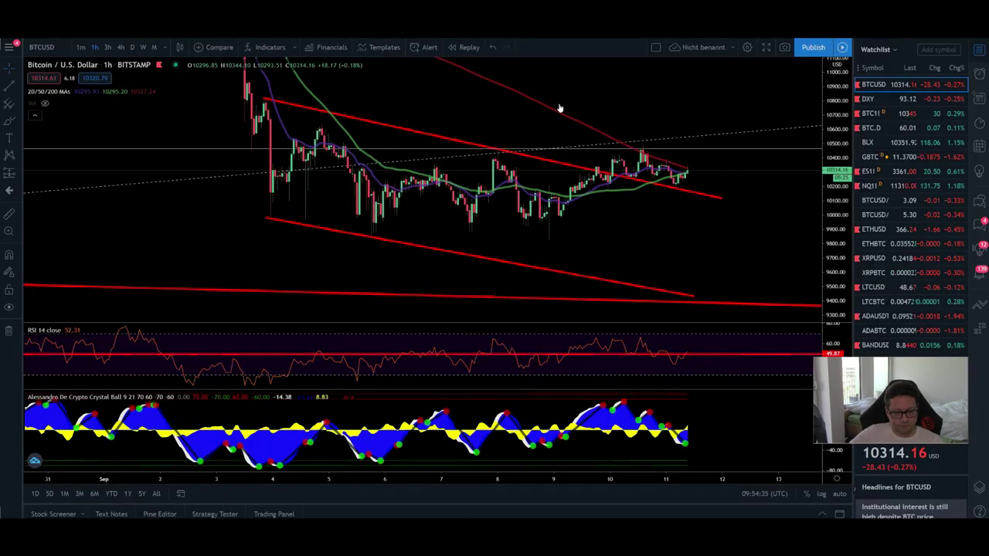
Check the BTCUSD Perpetual market on Bybit and return to the hourly BTCUSD chart on TradingView
left_click_drag(688, 231, 643, 234)
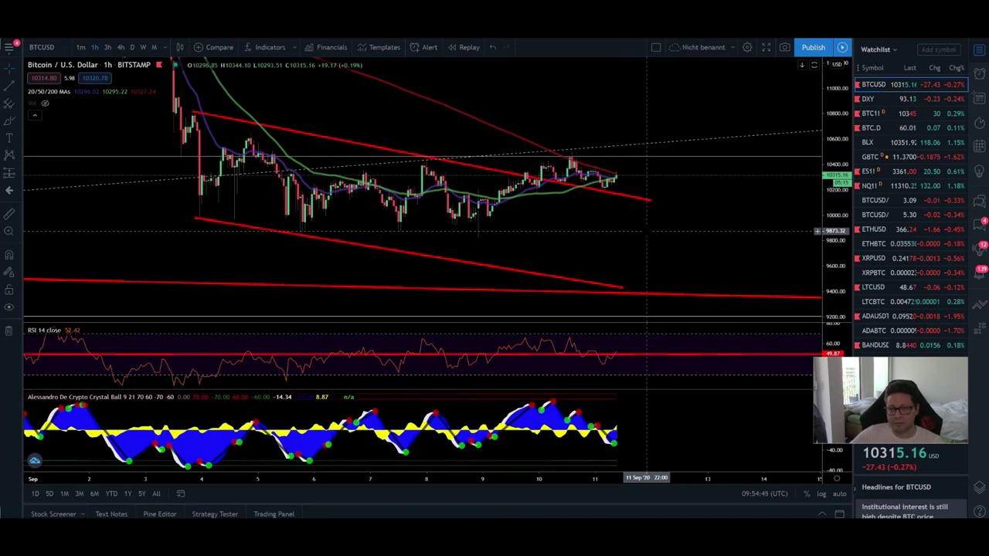
key("alt+Tab")
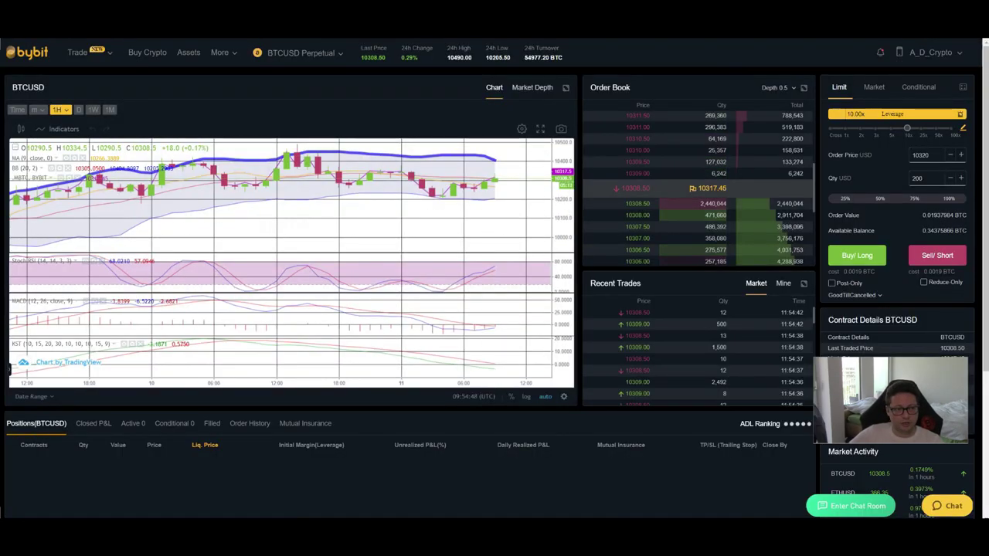
key("alt+Tab")
Examine the latest hourly BTCUSD candles against the falling red channel, the moving averages and the horizontal line above price
scroll(591, 186, "down", 5)
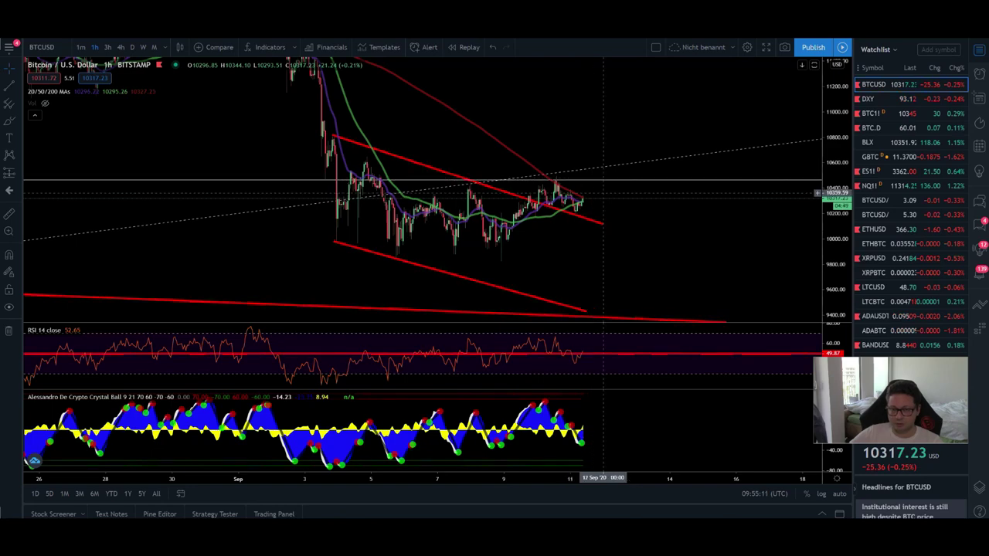
scroll(642, 229, "up", 3)
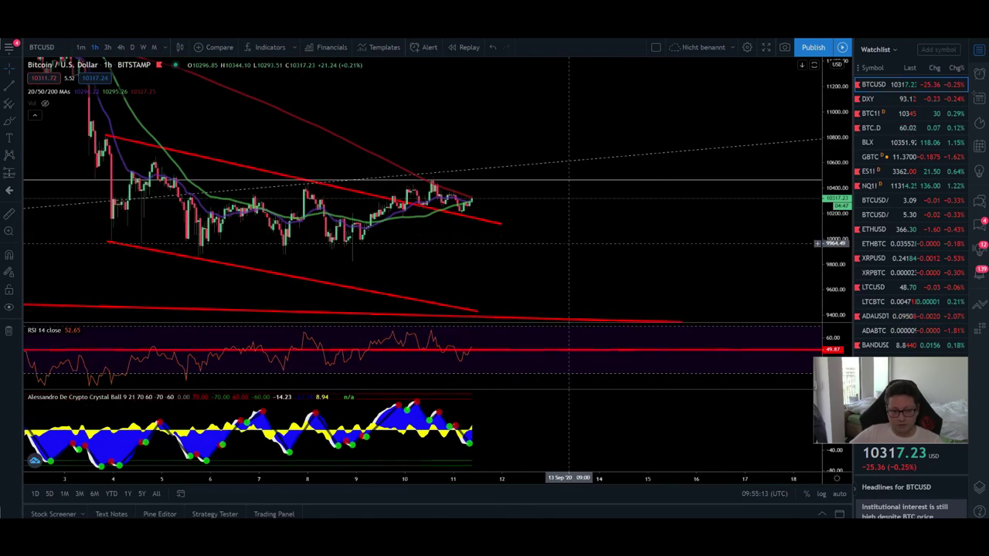
scroll(641, 232, "left", 3)
left_click_drag(652, 239, 675, 255)
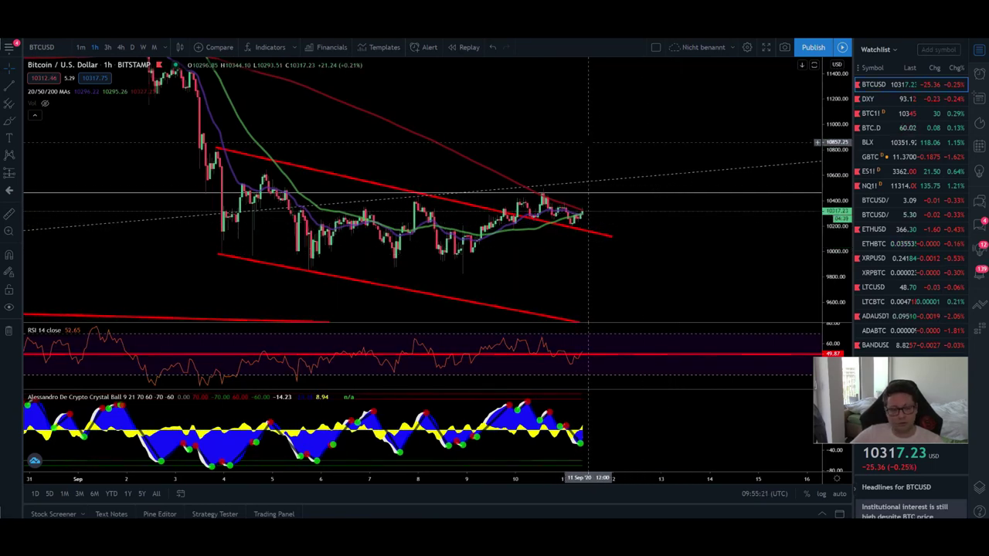
left_click_drag(589, 142, 576, 195)
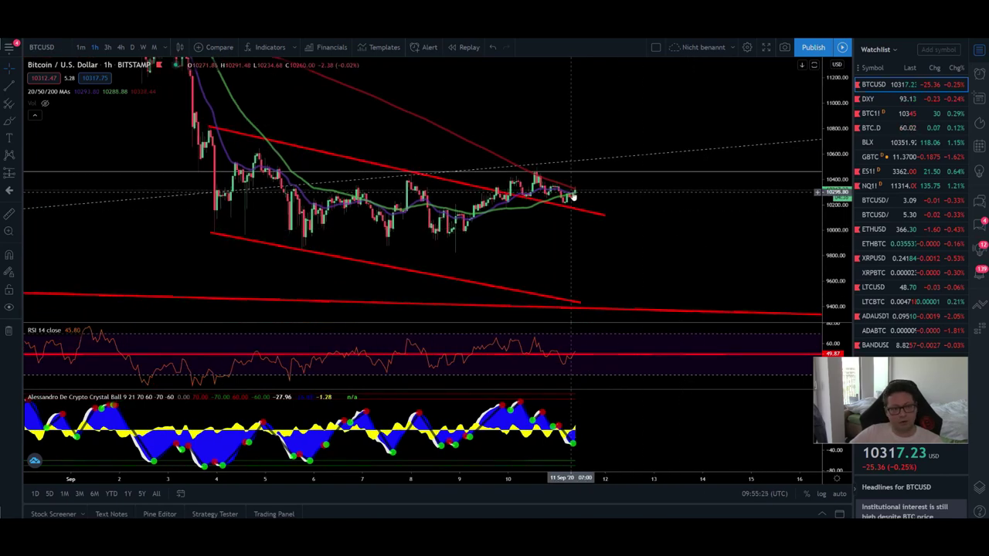
left_click_drag(688, 254, 655, 237)
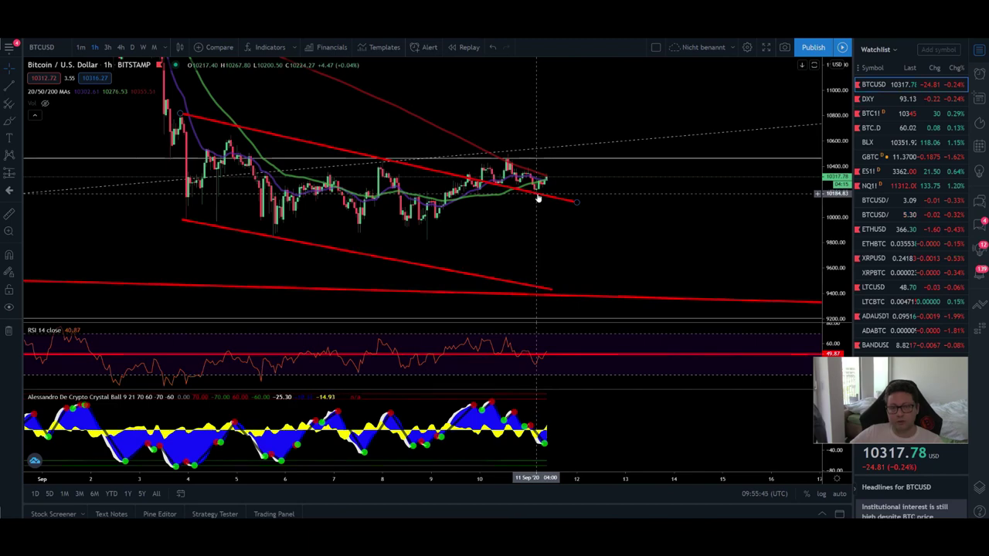
left_click_drag(669, 172, 657, 255)
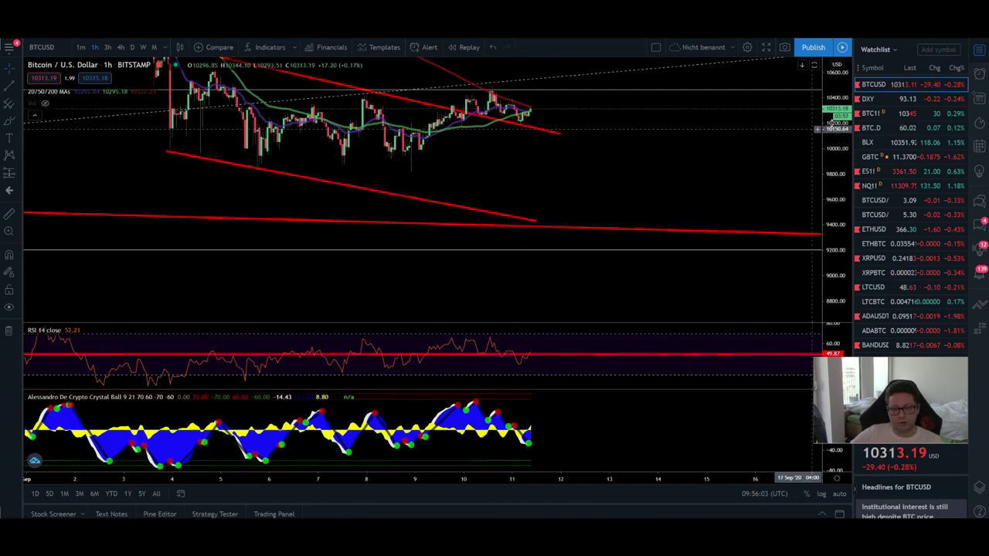
Open the BTC1! CME futures chart and examine recent price action around the red horizontal line and green trend lines
left_click(918, 115)
scroll(479, 271, "down", 5)
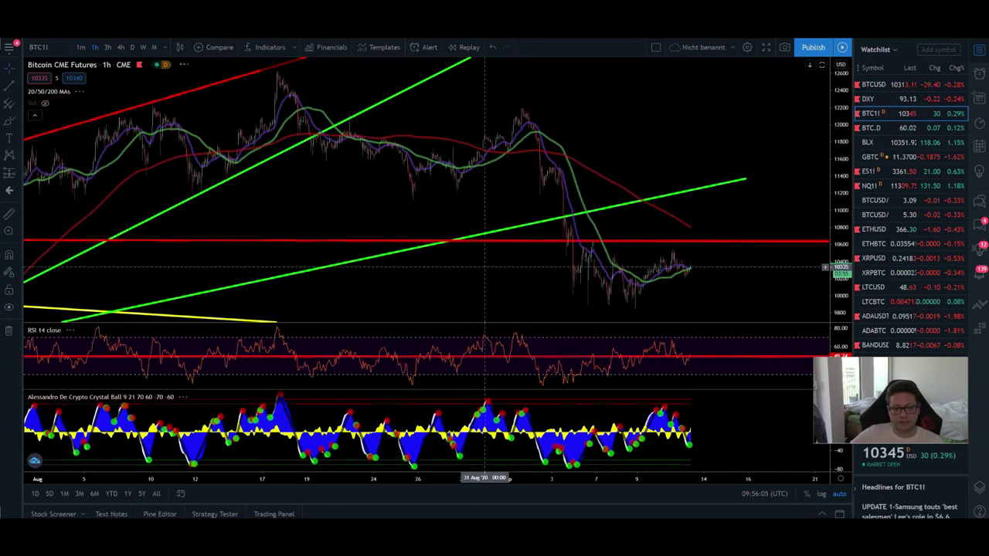
scroll(510, 257, "up", 5)
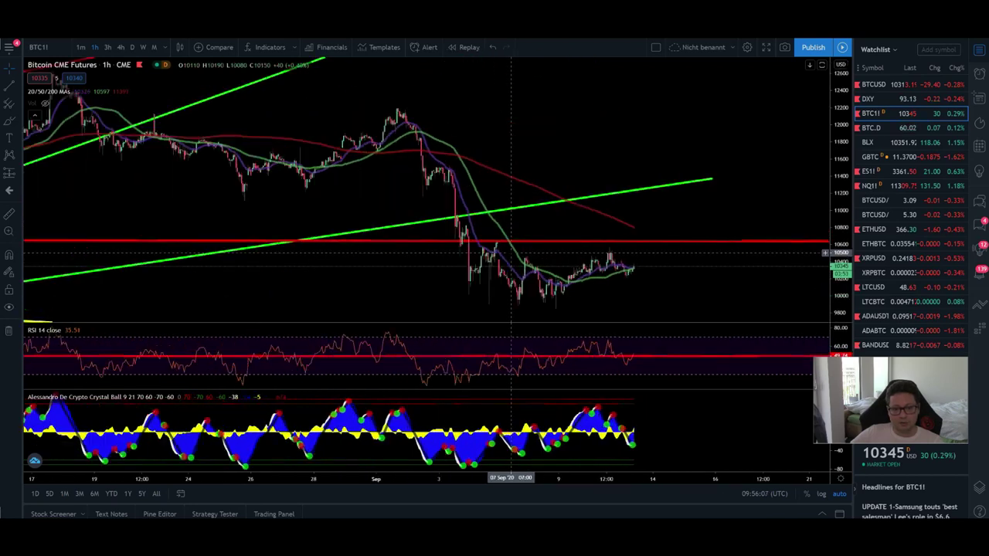
scroll(371, 247, "up", 3)
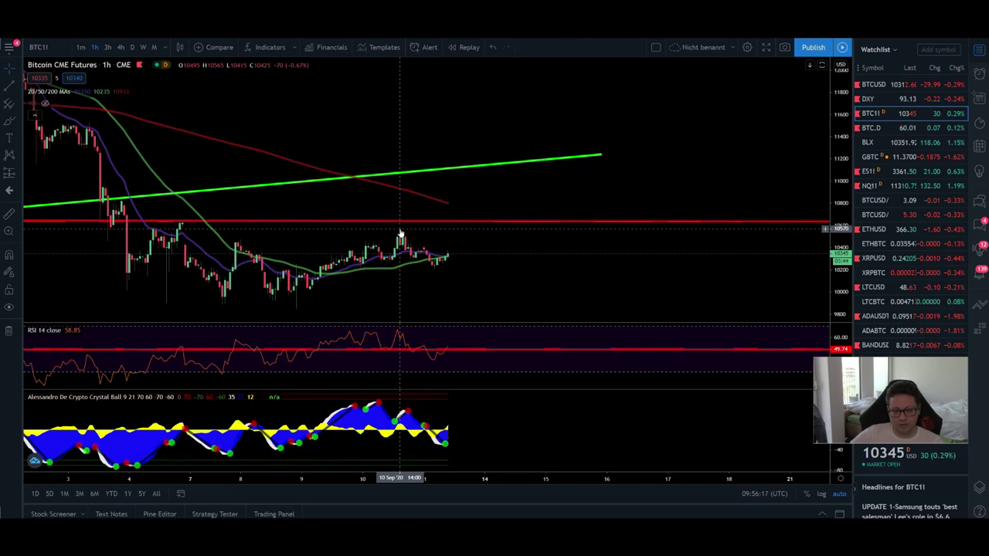
scroll(400, 232, "down", 5)
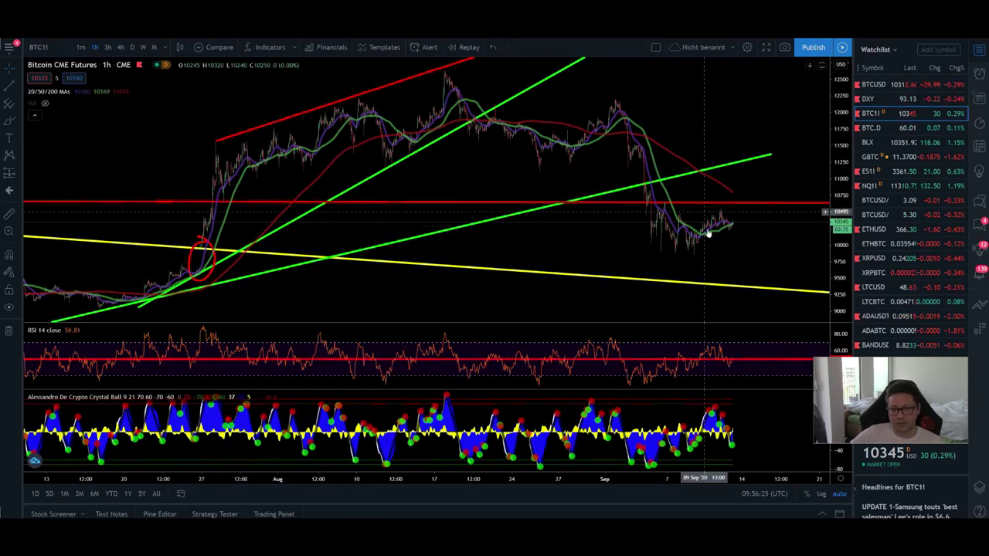
Return to the BTCUSD chart and examine where the lower channel line meets the long red trend line
left_click(896, 86)
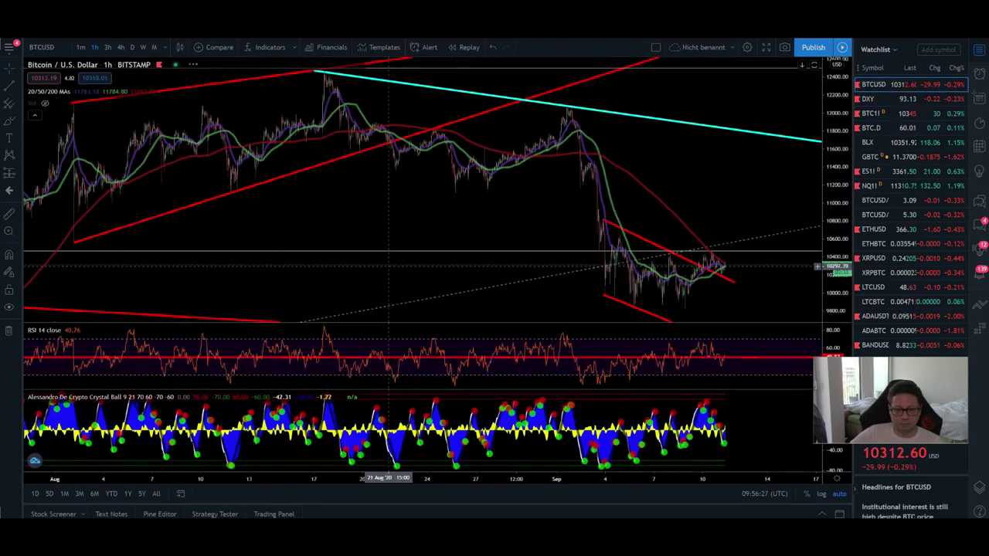
scroll(393, 265, "up", 5)
scroll(367, 247, "up", 4)
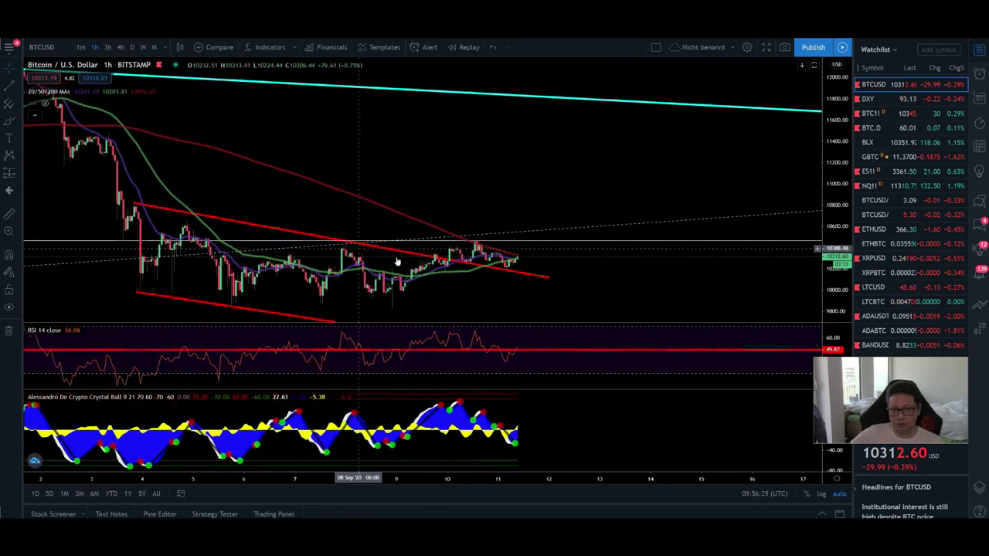
left_click_drag(566, 286, 568, 222)
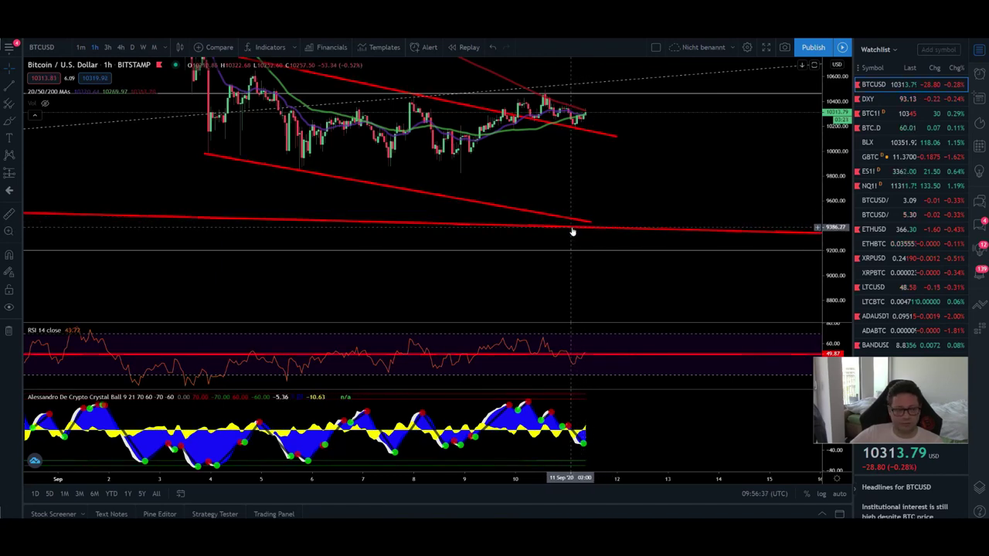
key("ctrl+Tab")
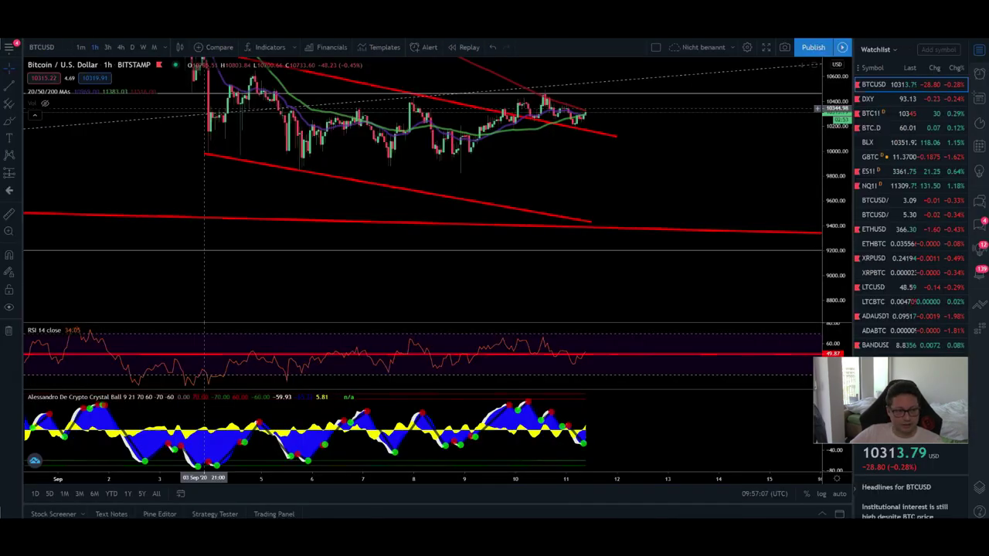
Open the DXY chart and examine the dollar index within its falling green channel and its RSI trend line
left_click(867, 98)
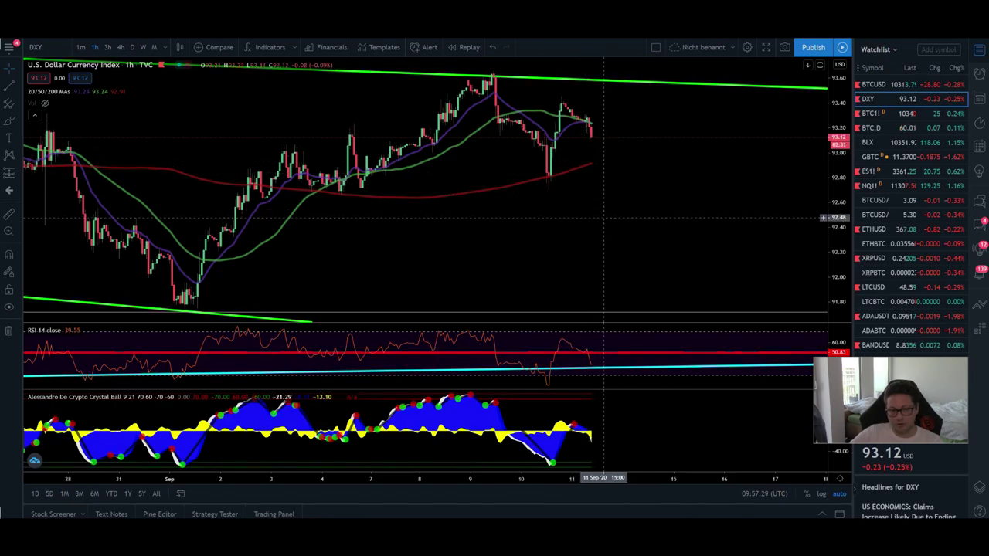
scroll(721, 207, "left", 1)
left_click_drag(839, 208, 838, 255)
scroll(722, 216, "down", 3)
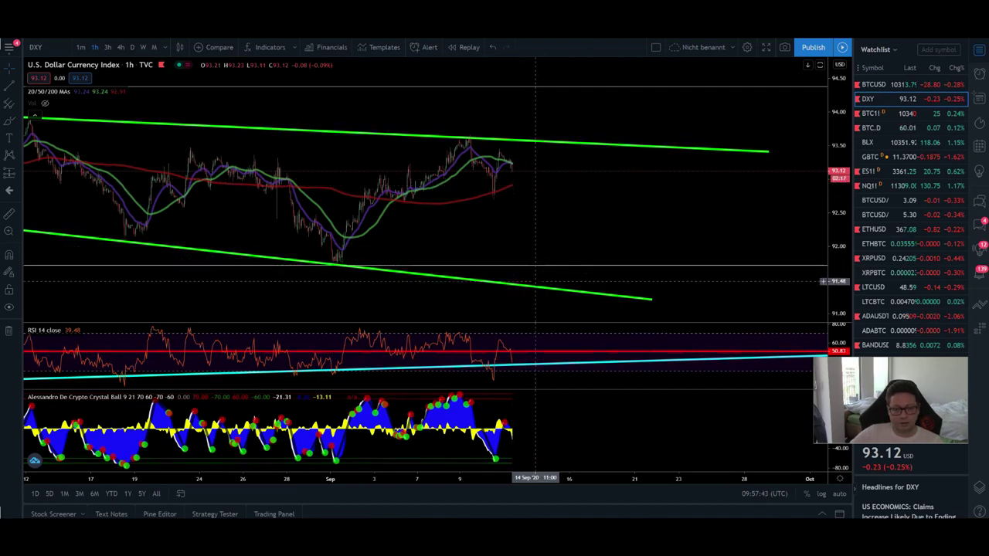
left_click_drag(466, 239, 517, 246)
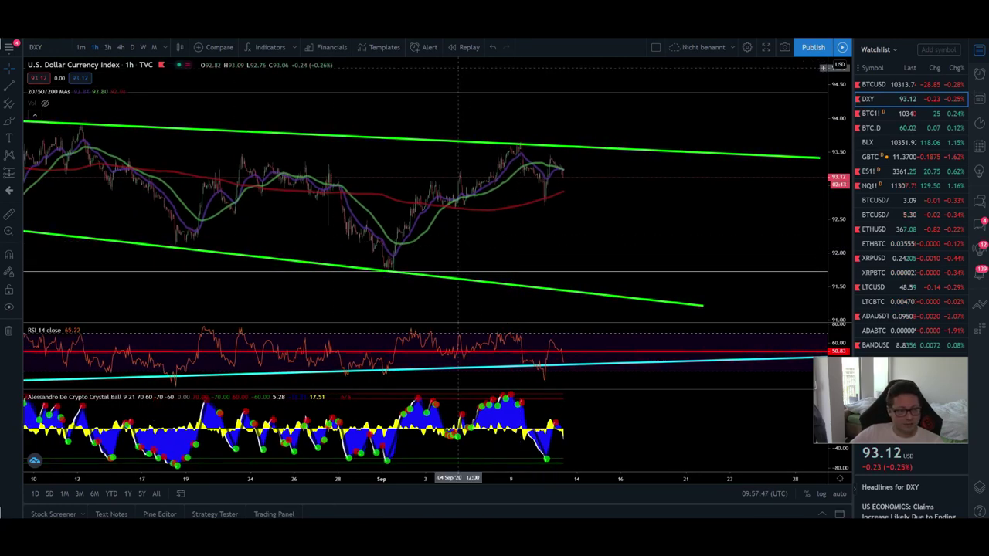
Show BTCUSD on the 4-hour timeframe with the latest candles, falling red channel and moving averages in view
key("Up")
left_click(121, 48)
scroll(340, 225, "right", 10)
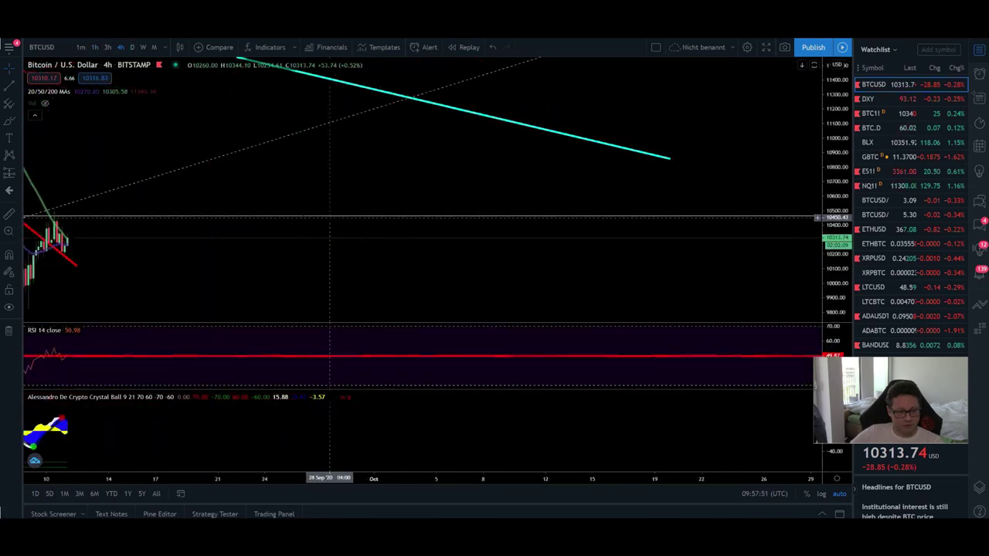
left_click_drag(88, 224, 485, 213)
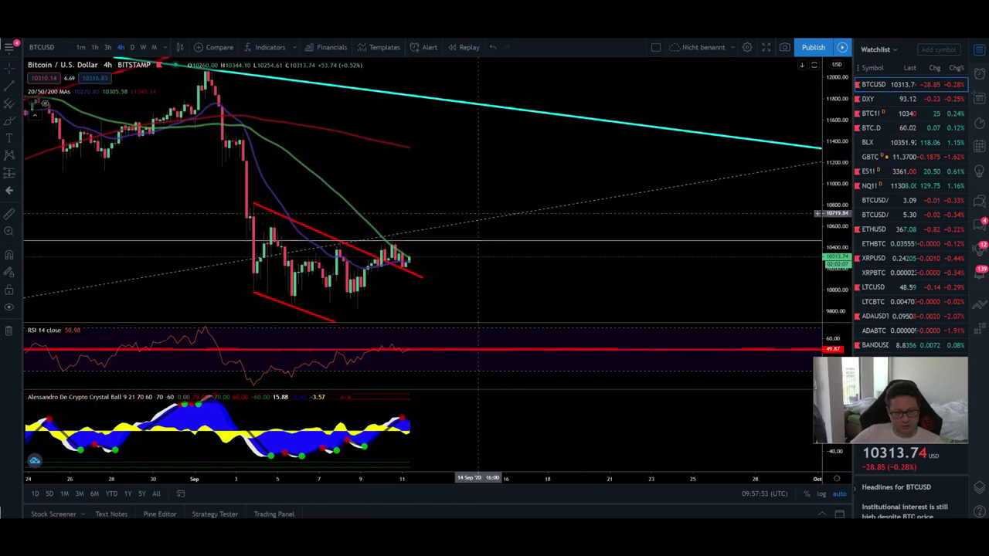
left_click_drag(273, 204, 397, 203)
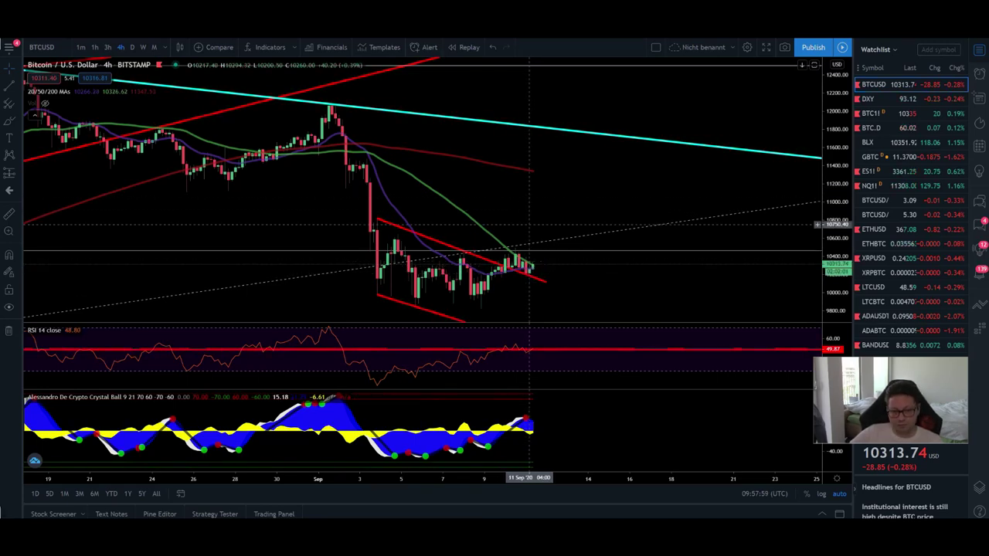
left_click_drag(625, 289, 690, 289)
left_click_drag(837, 221, 836, 262)
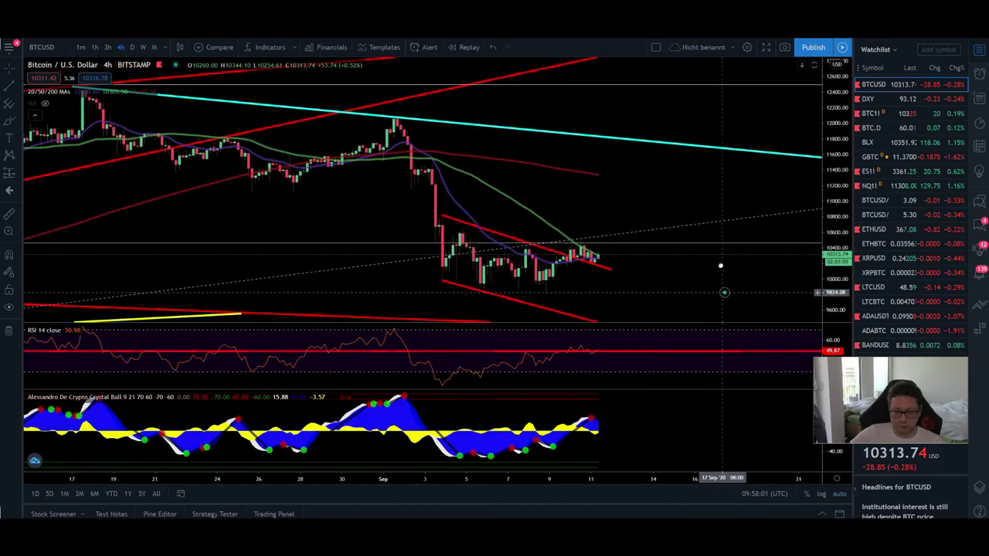
left_click_drag(722, 283, 713, 243)
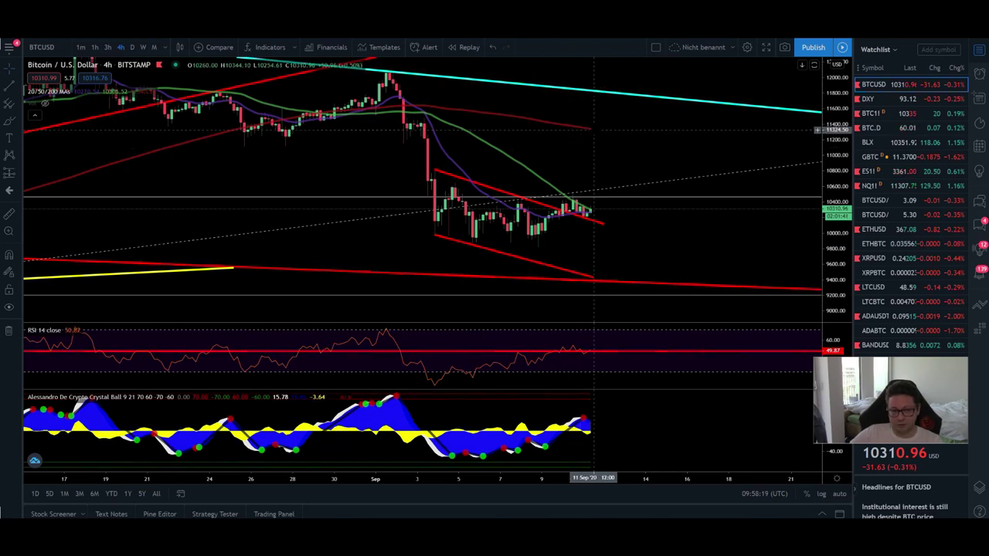
Examine the 4-hour BTCUSD history back to May along the long red downtrend line and yellow support line
left_click_drag(657, 278, 626, 208)
scroll(626, 209, "down", 4)
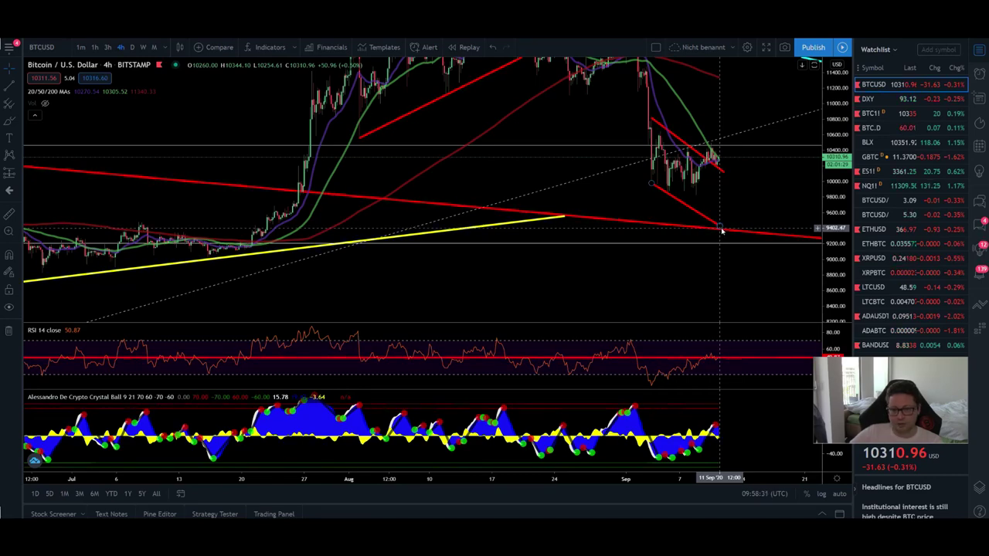
scroll(721, 229, "down", 5)
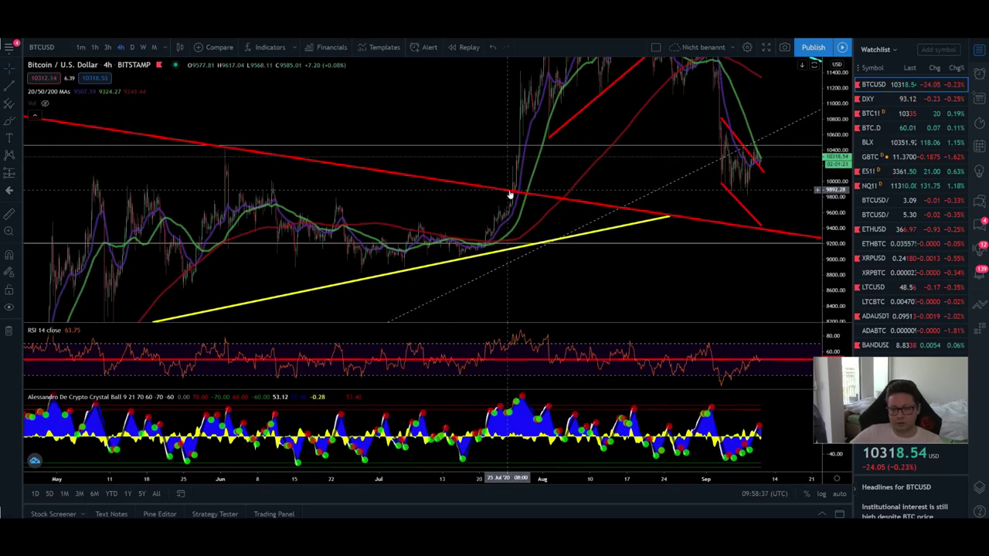
scroll(680, 231, "up", 5)
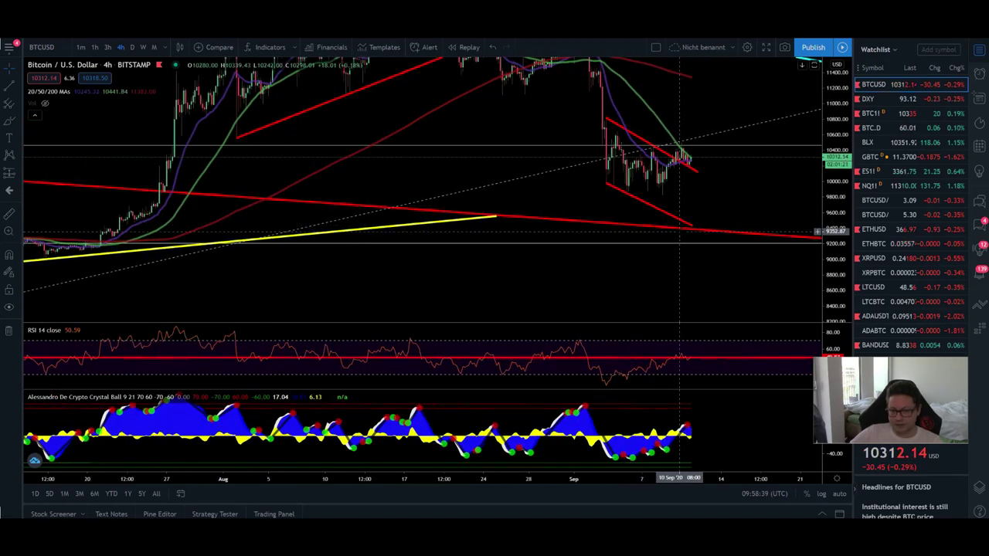
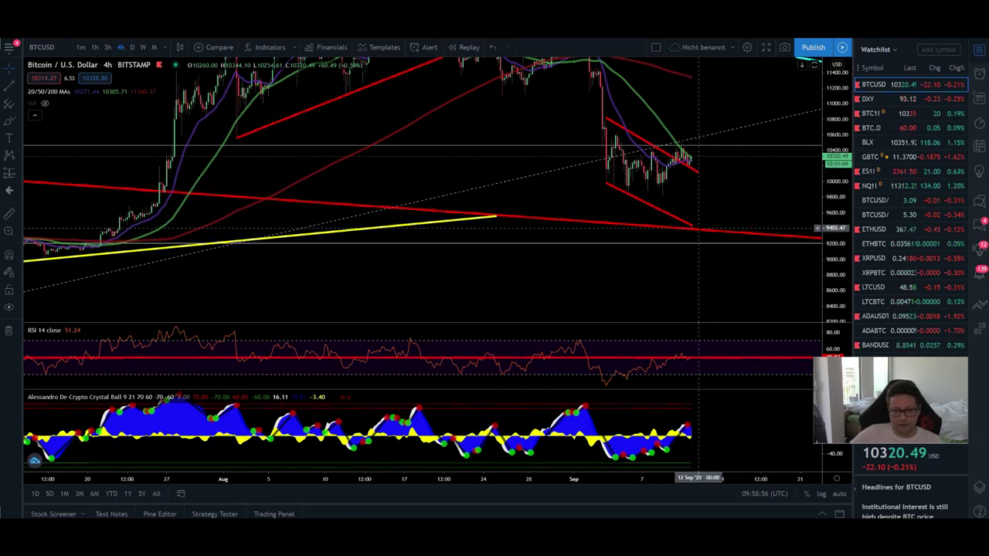
Switch to Bybit and show the BTCUSD perpetual chart on the 4-hour timeframe with its Bollinger Bands, Stoch RSI and MACD
scroll(668, 224, "up", 3)
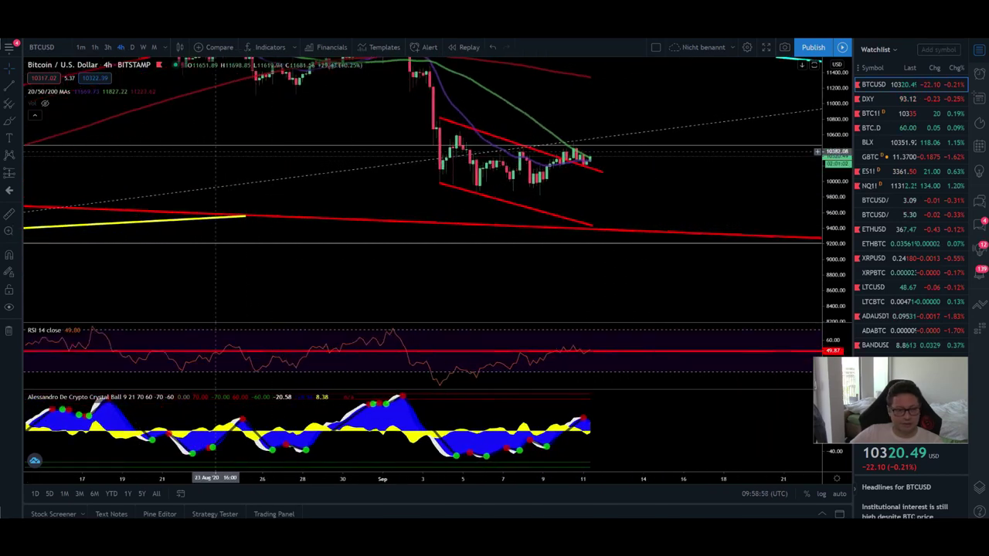
key("ctrl+Tab")
left_click(60, 110)
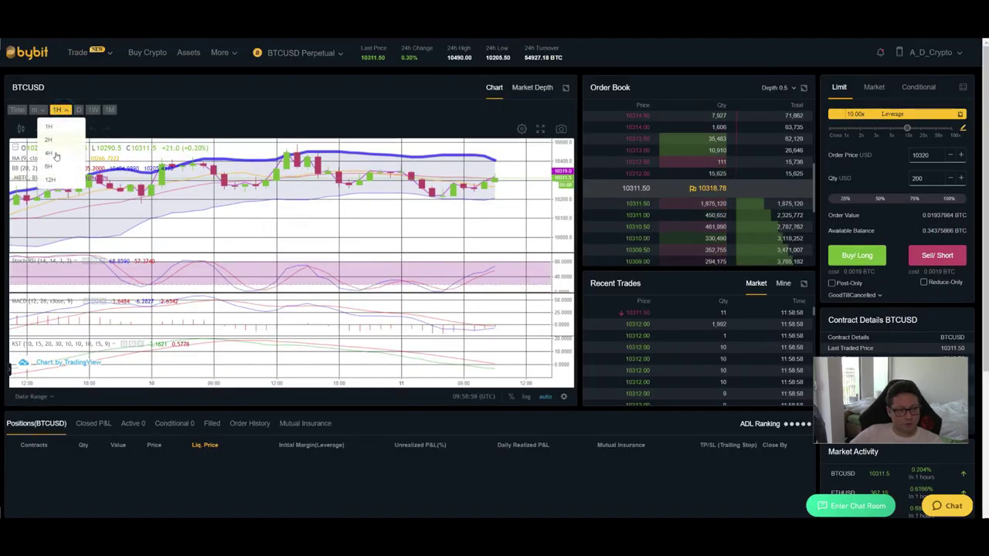
left_click(55, 157)
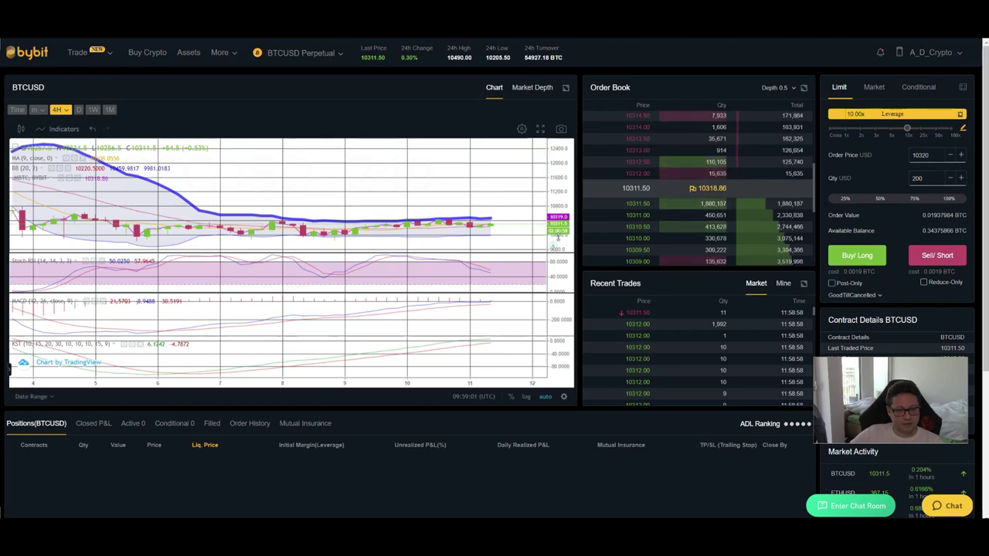
left_click_drag(516, 220, 468, 219)
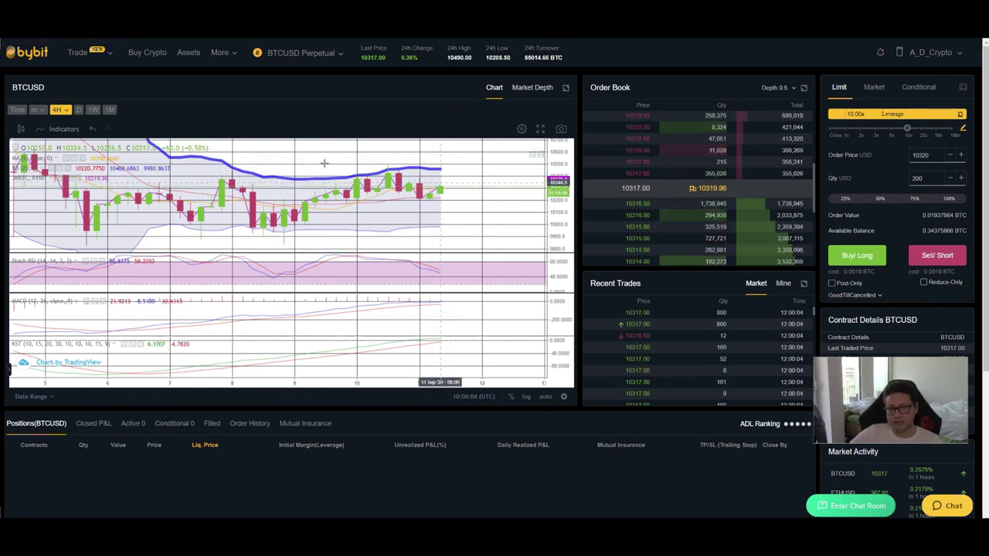
Switch back to TradingView and examine the 4-hour DXY chart within its falling green channel, including the full channel and the RSI trend line
key("alt+Tab")
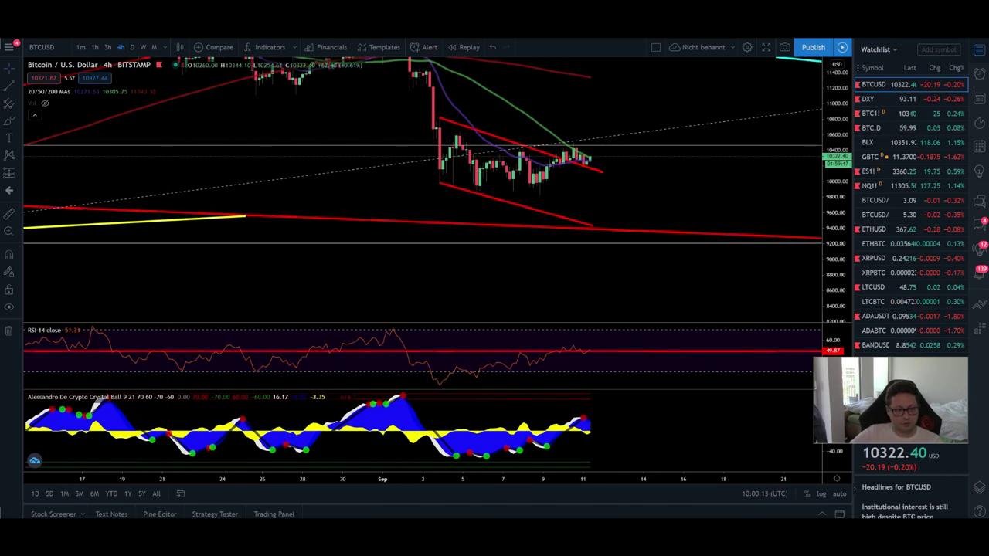
key("Down")
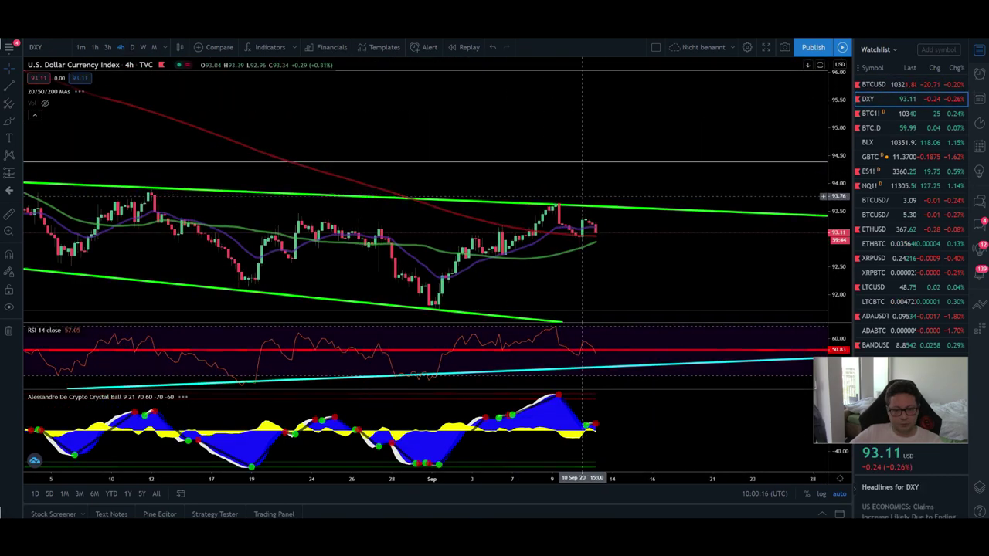
scroll(320, 220, "up", 5)
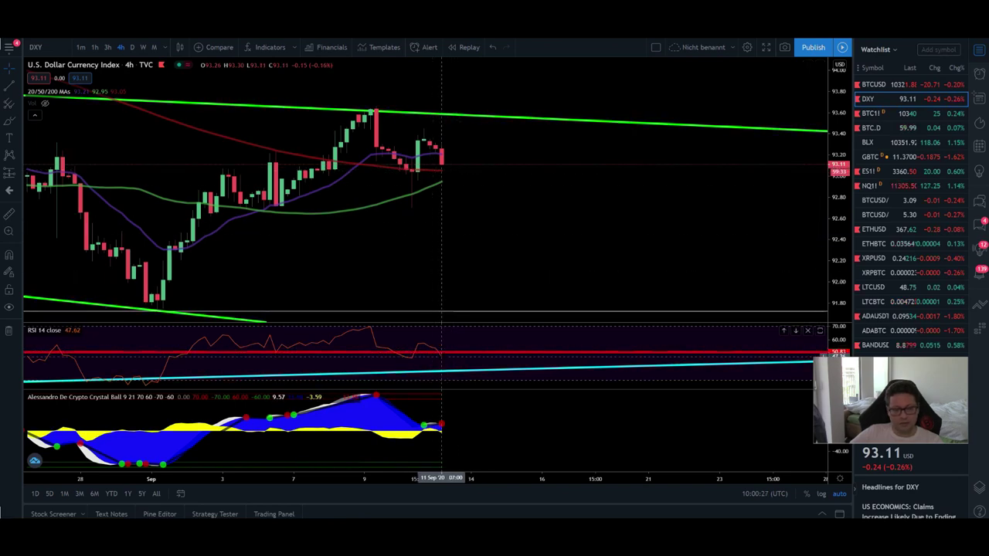
scroll(562, 226, "down", 3)
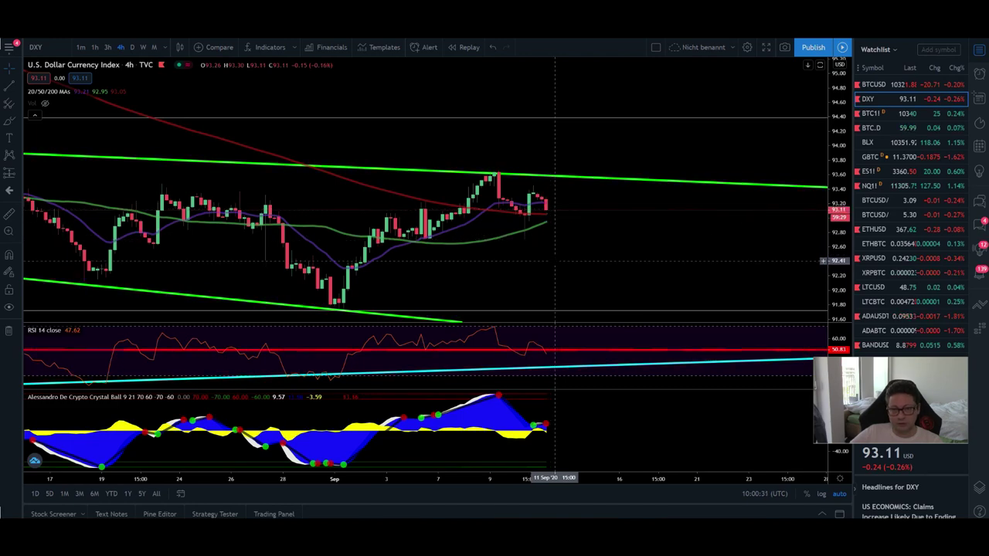
scroll(429, 157, "up", 3)
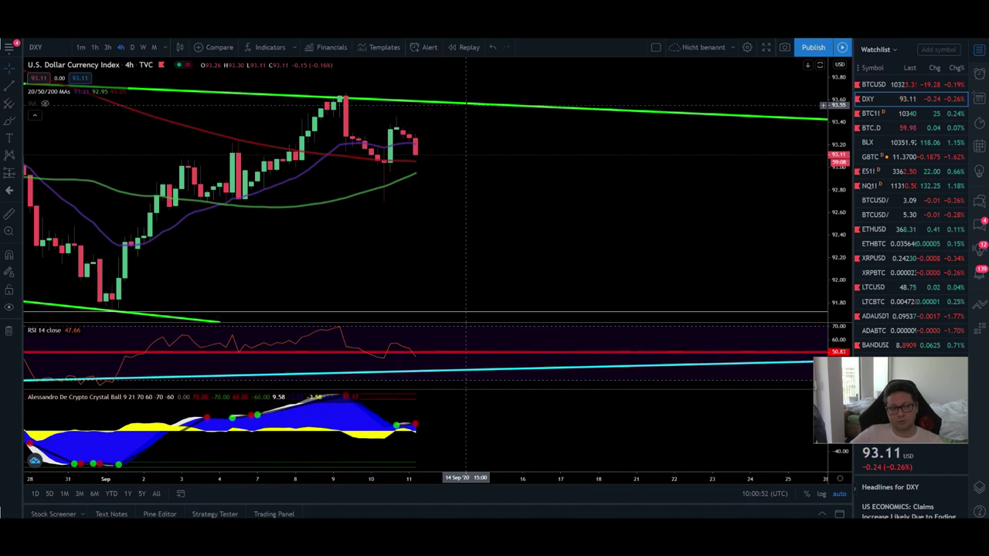
scroll(466, 108, "down", 6)
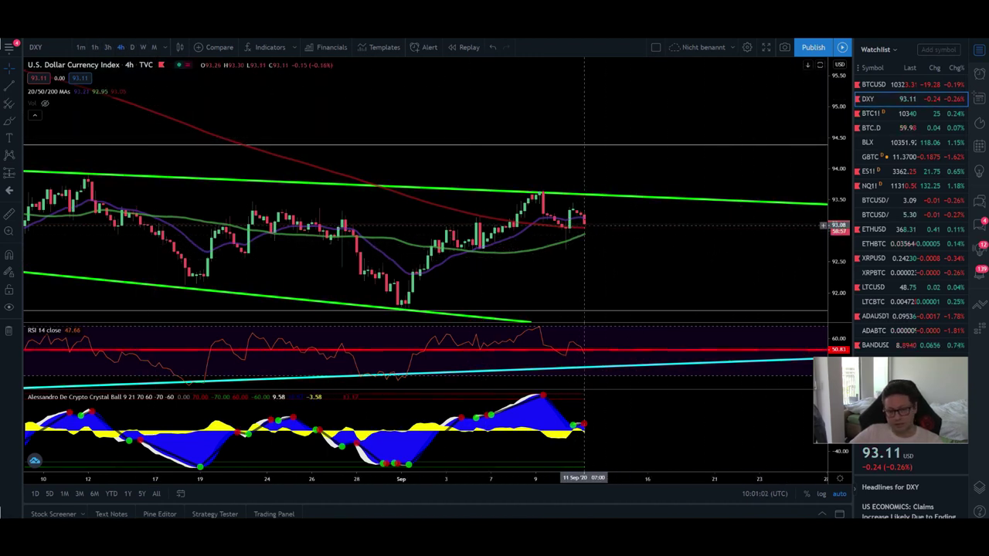
scroll(430, 256, "down", 5)
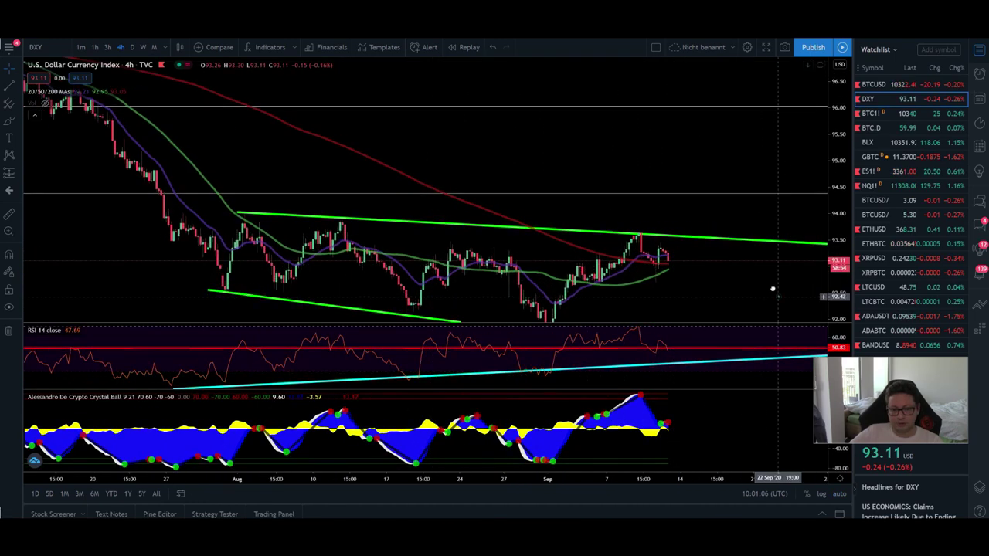
left_click_drag(773, 287, 612, 189)
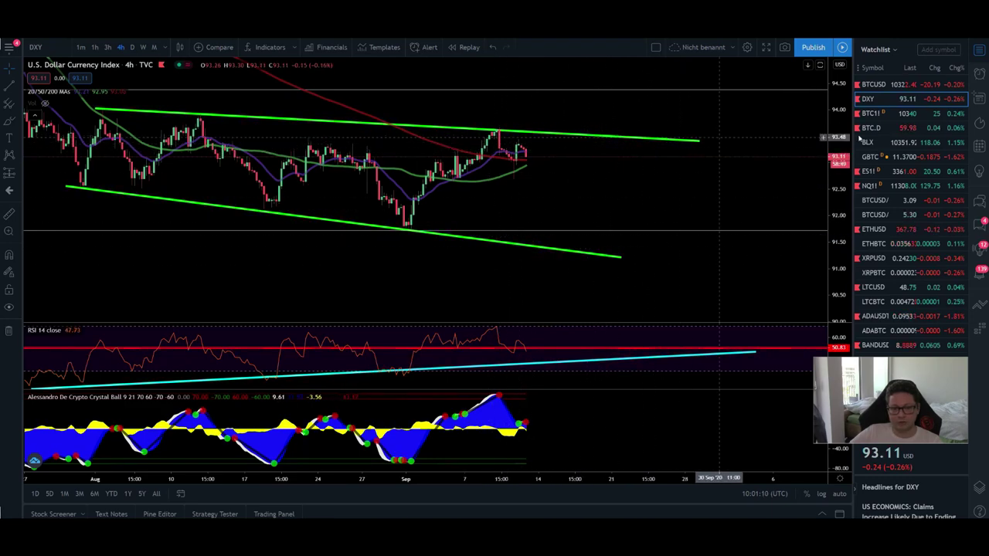
Show BTCUSD on the daily timeframe with the latest candles, falling red channel and moving averages in view
key("Up")
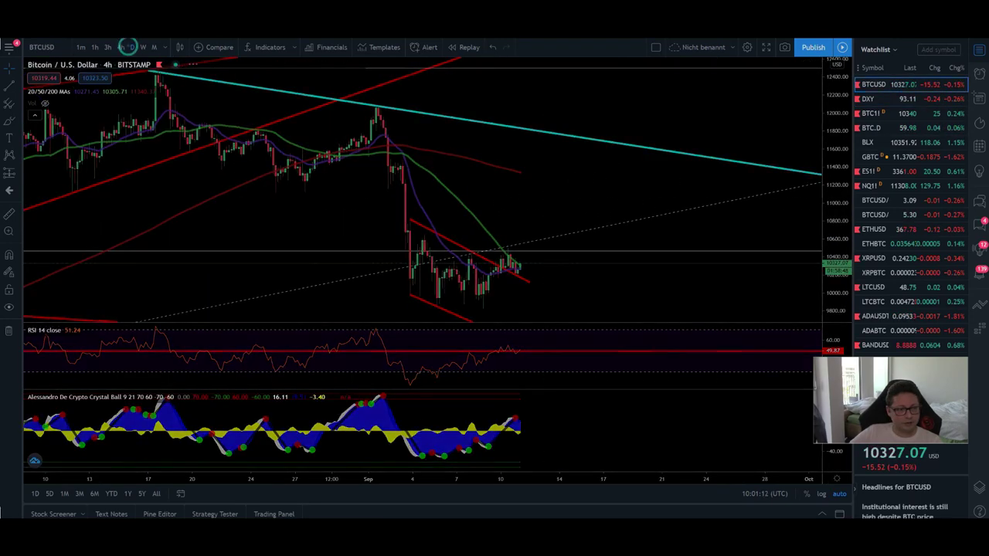
left_click(132, 47)
scroll(276, 196, "up", 3)
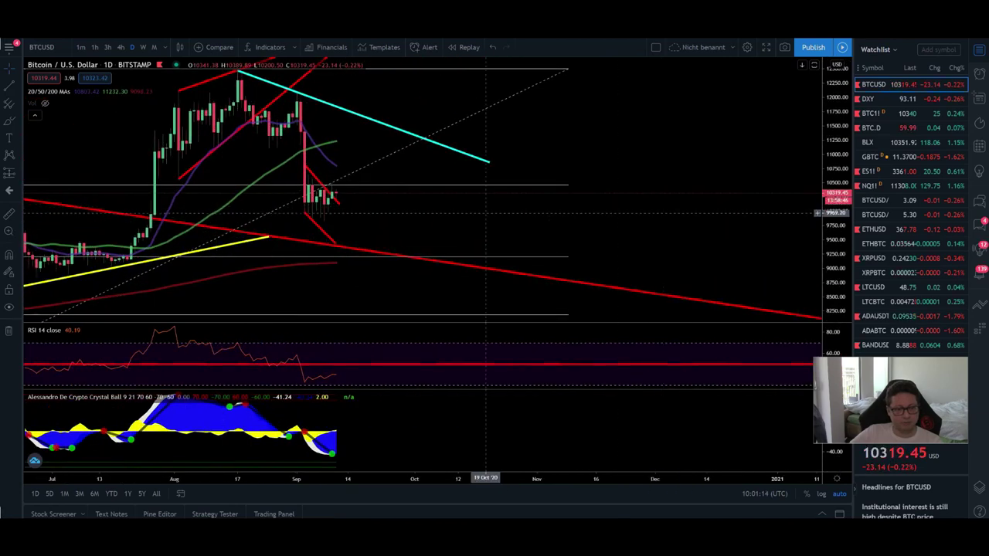
left_click_drag(476, 224, 693, 226)
scroll(694, 226, "up", 2)
left_click_drag(499, 225, 544, 225)
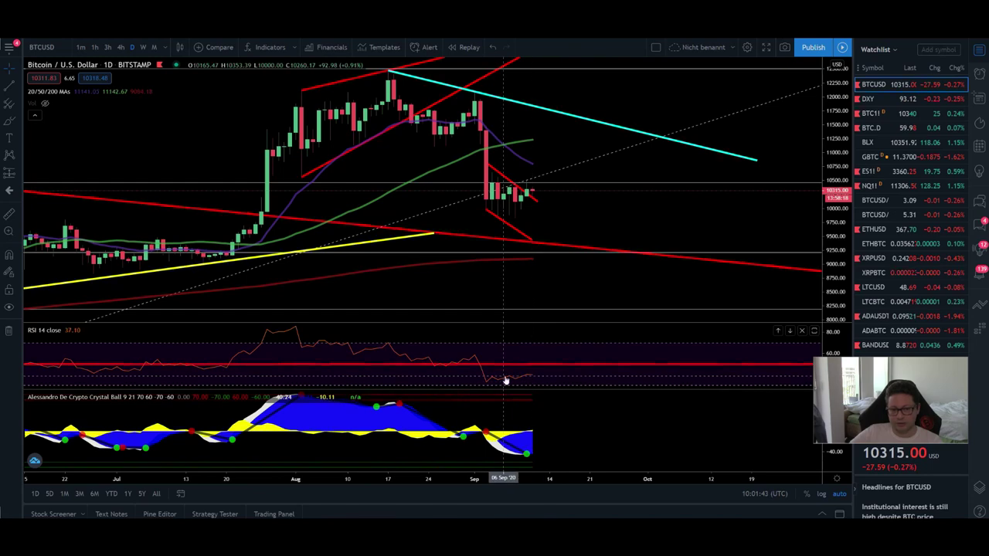
Examine the daily BTCUSD history back to late 2019 against the Fibonacci levels, long red downtrend line and 200-day moving average
scroll(556, 476, "down", 5)
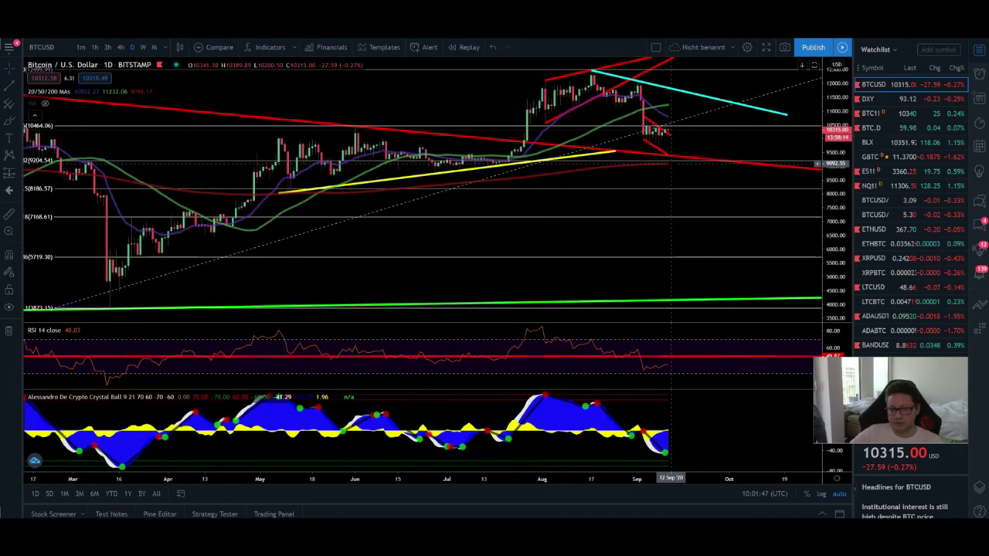
scroll(671, 163, "down", 3)
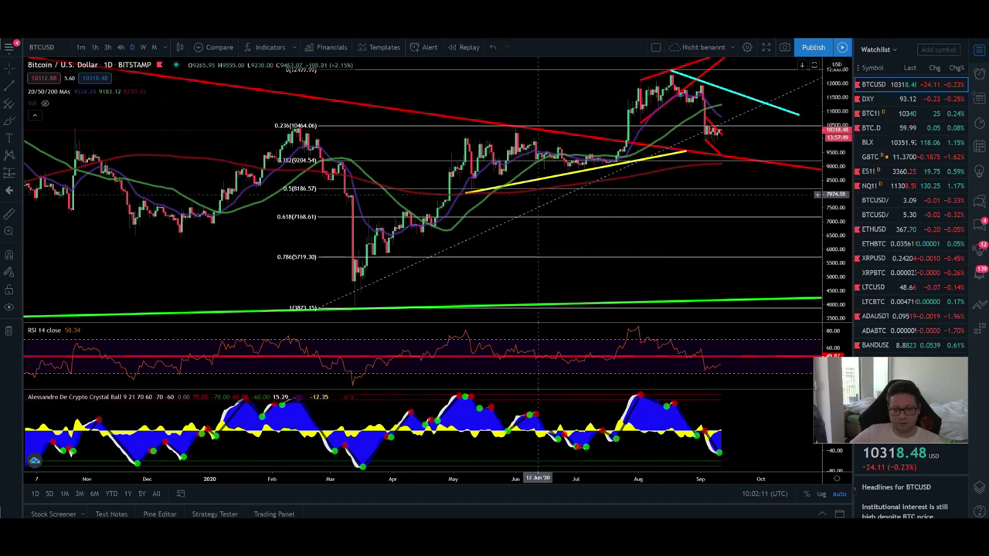
scroll(532, 192, "up", 5)
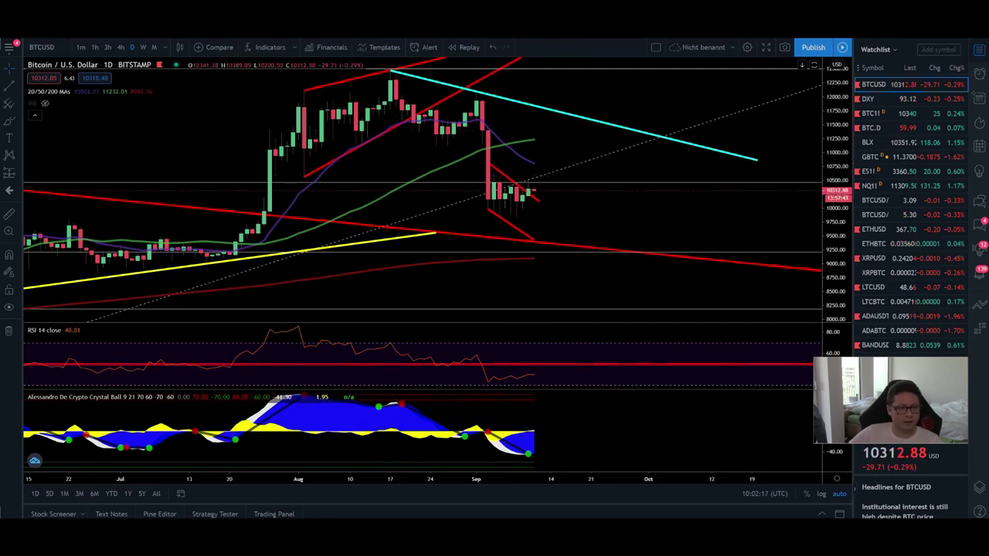
Switch to Bybit and examine the daily BTCUSD chart with the full Bollinger Bands and the oscillators in view
key("alt+Tab")
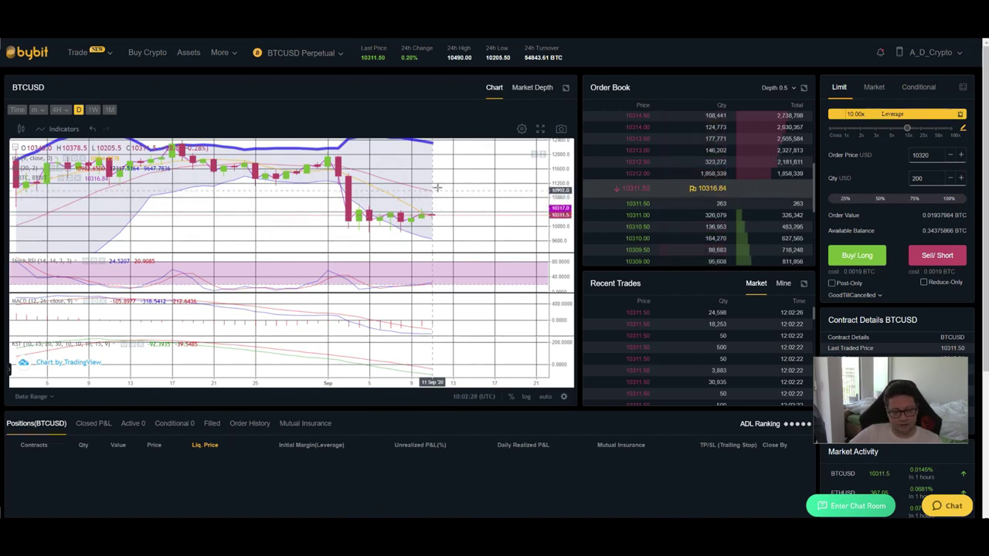
left_click_drag(558, 172, 561, 185)
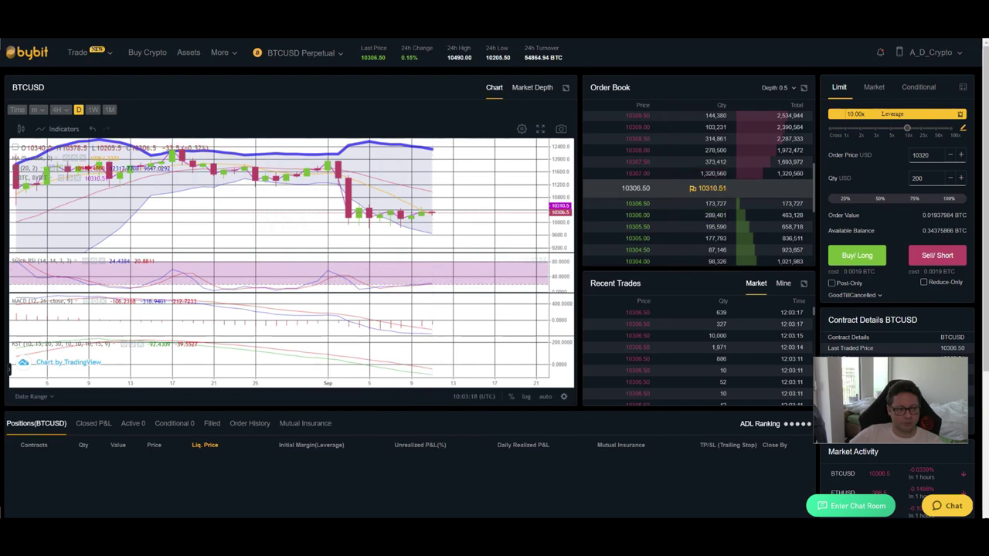
Return to TradingView and examine the daily DXY chart with its falling green channel and moving averages
key("alt+Tab")
left_click(868, 99)
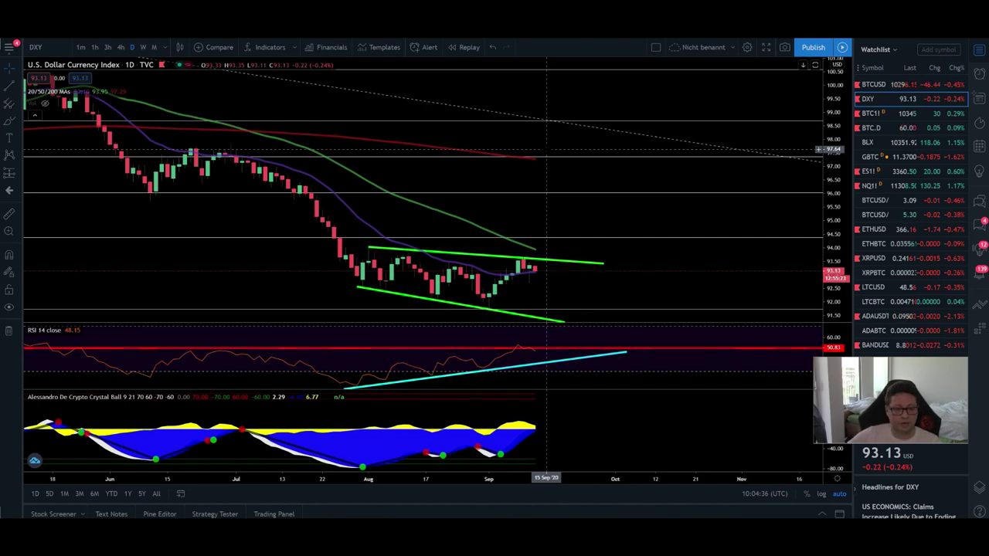
Show BTCUSD on the weekly timeframe with the latest candles, Fibonacci levels and red downtrend line in view
left_click(873, 84)
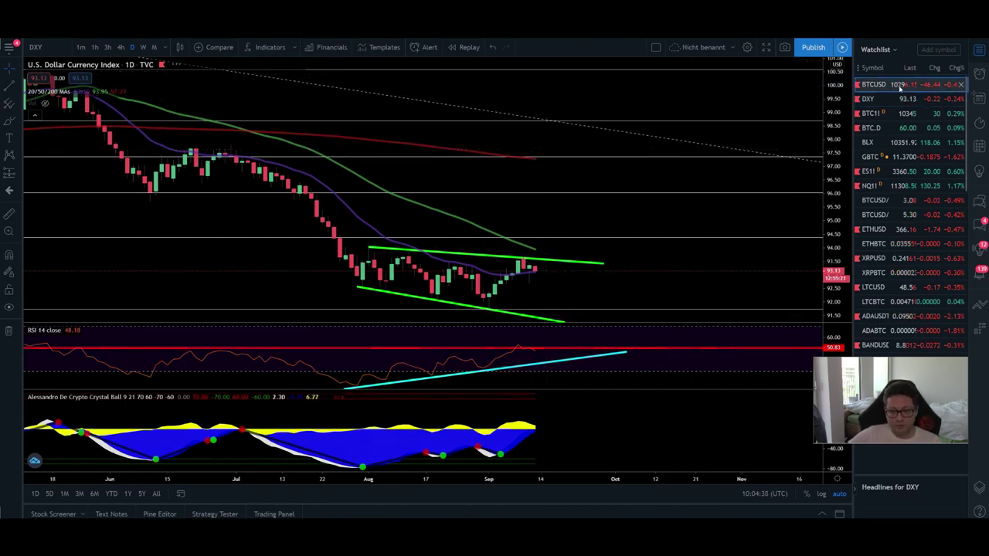
left_click(142, 48)
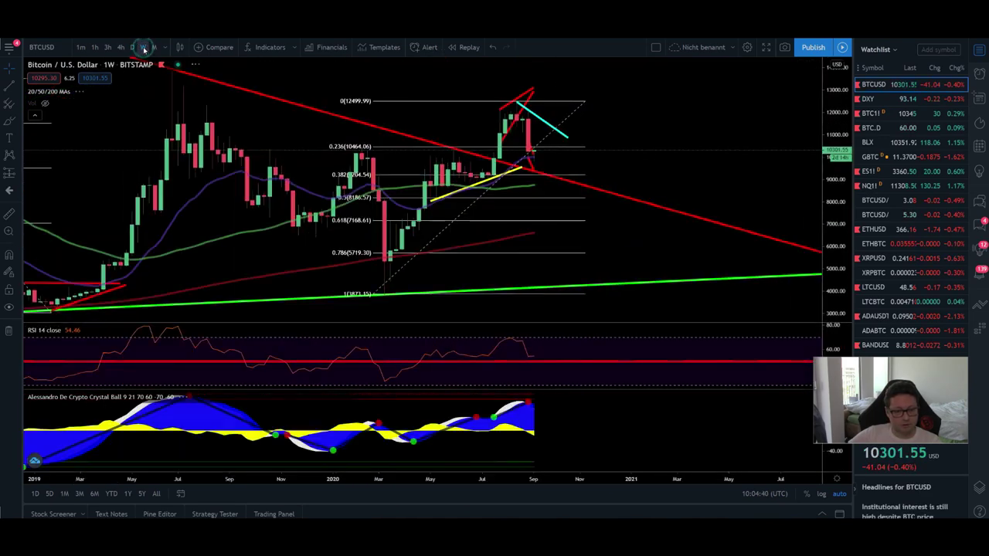
scroll(340, 270, "up", 5)
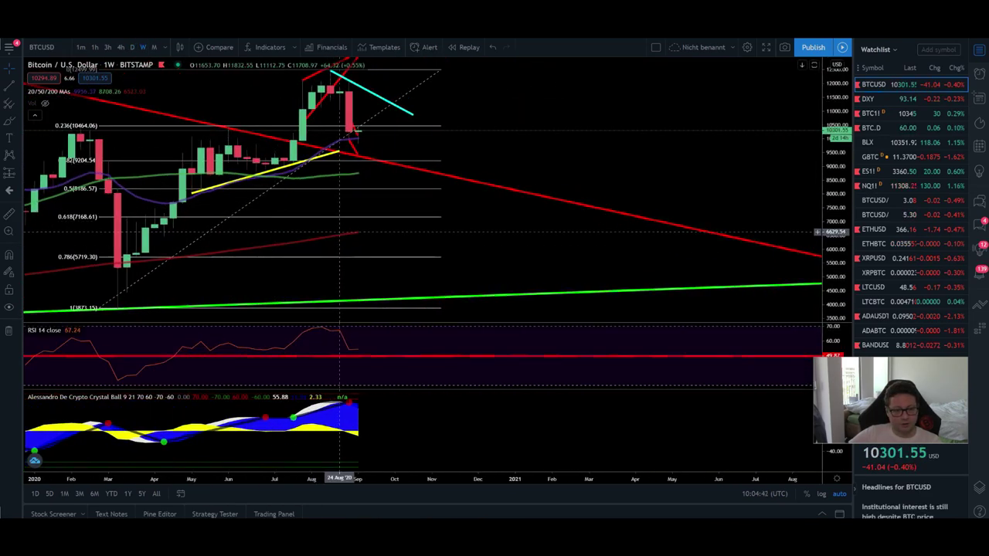
left_click_drag(386, 142, 541, 141)
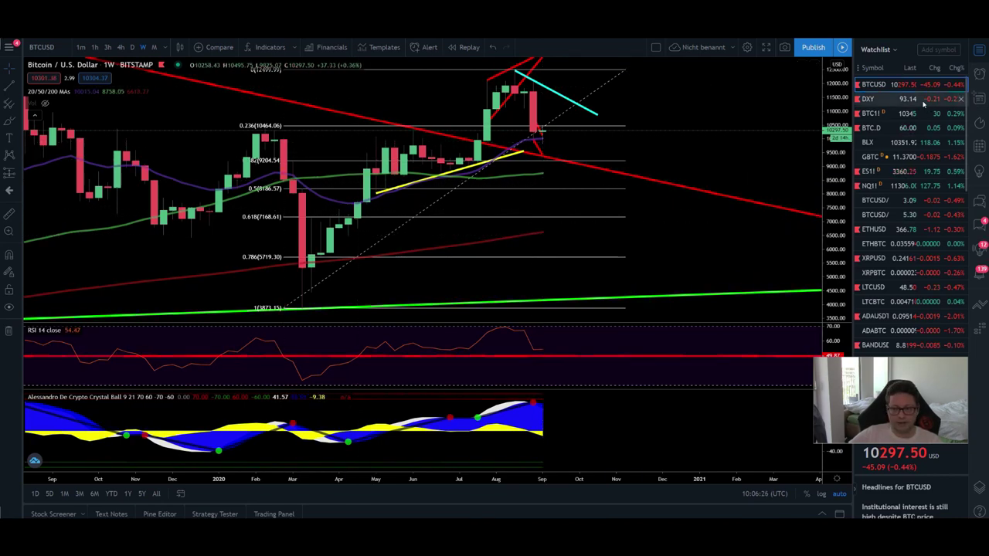
Open the weekly DXY chart and examine its moving averages, Fibonacci levels and green channel against the price history back to 2015
left_click(920, 100)
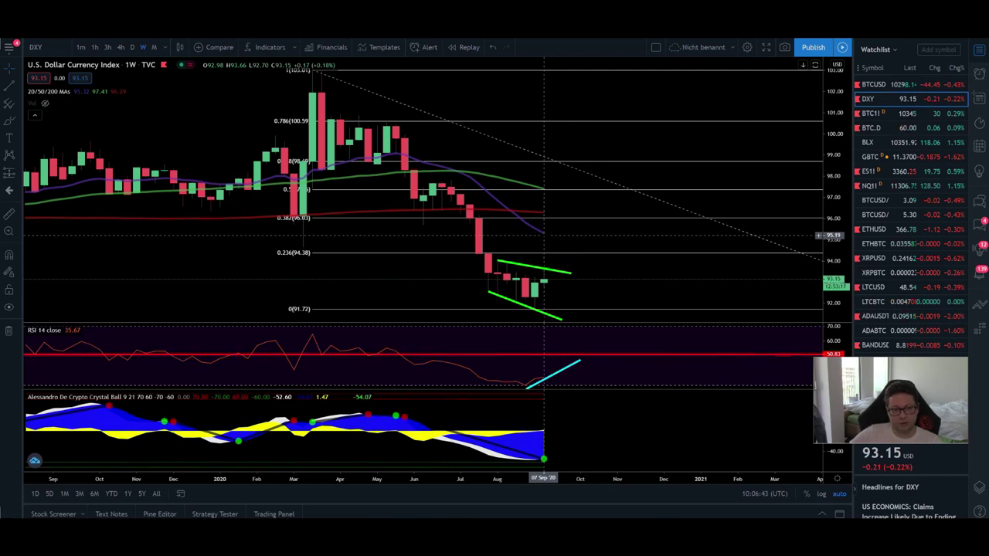
scroll(544, 235, "down", 2)
scroll(562, 260, "down", 2)
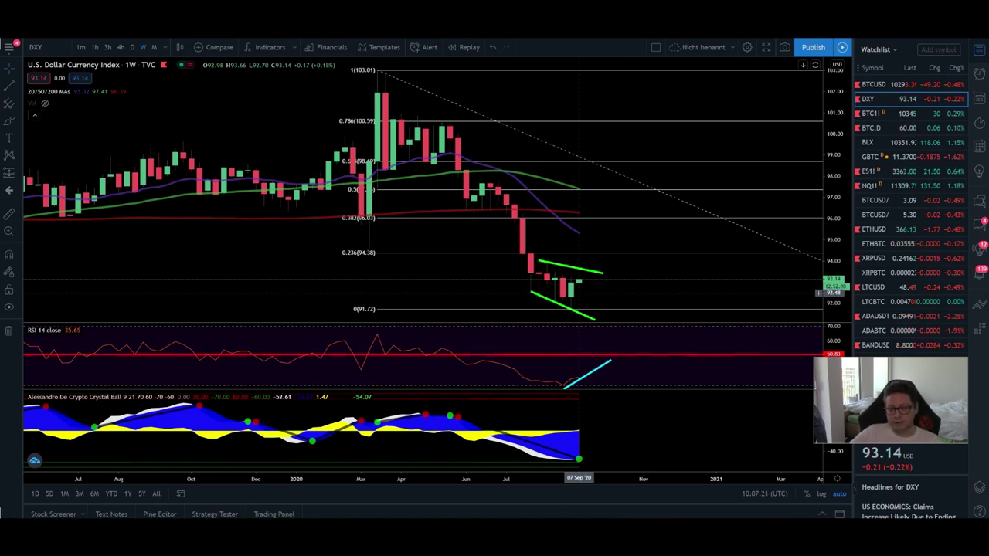
scroll(589, 287, "down", 3)
scroll(589, 287, "down", 5)
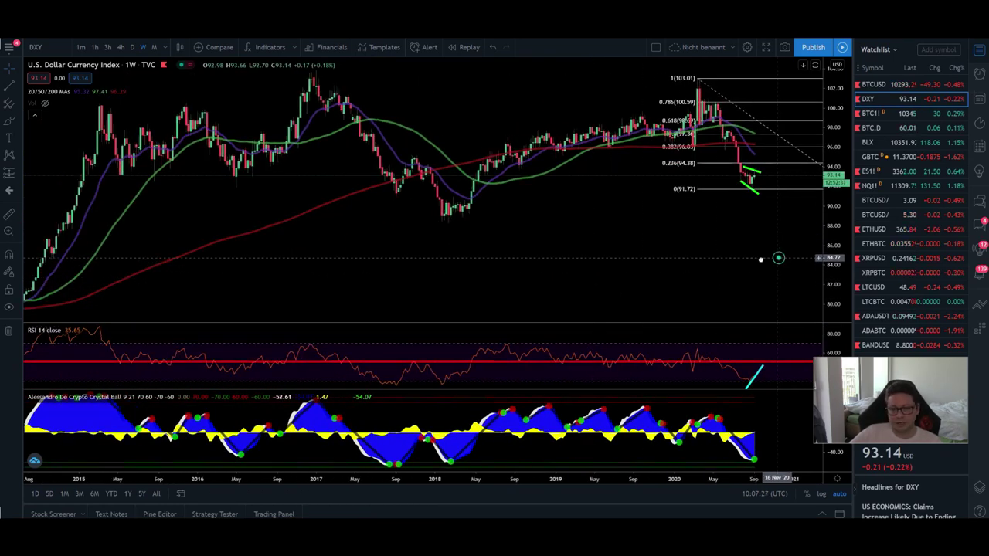
left_click_drag(777, 258, 649, 265)
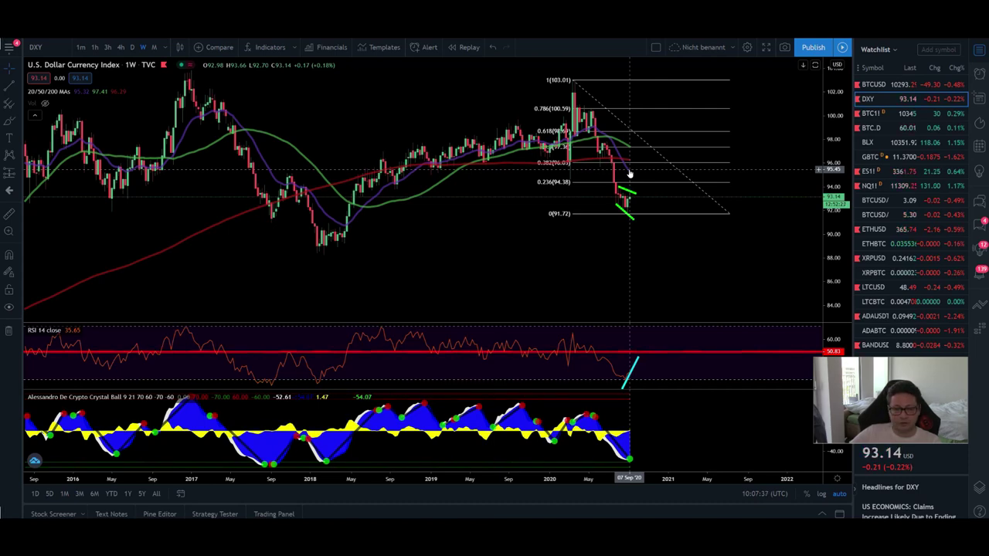
scroll(630, 173, "up", 5)
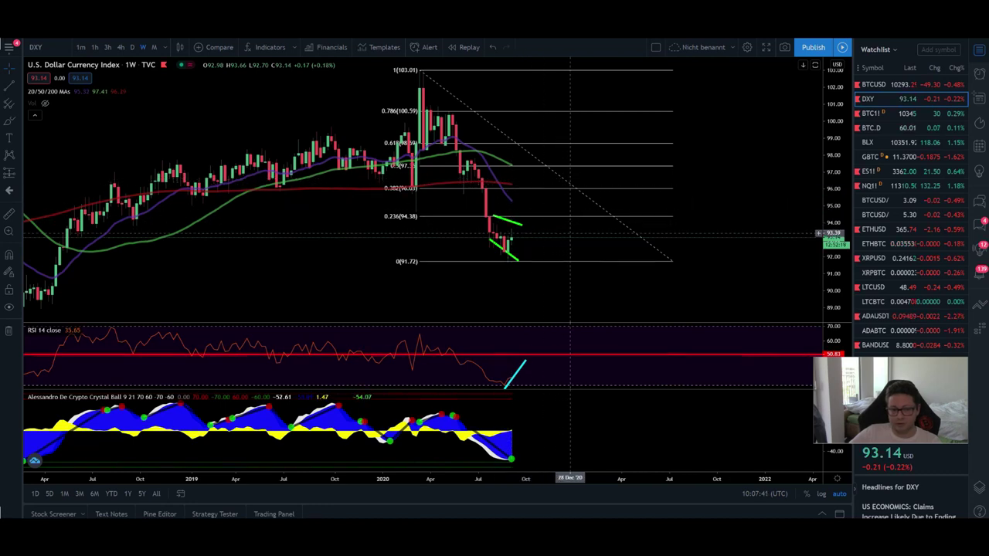
left_click_drag(508, 248, 507, 256)
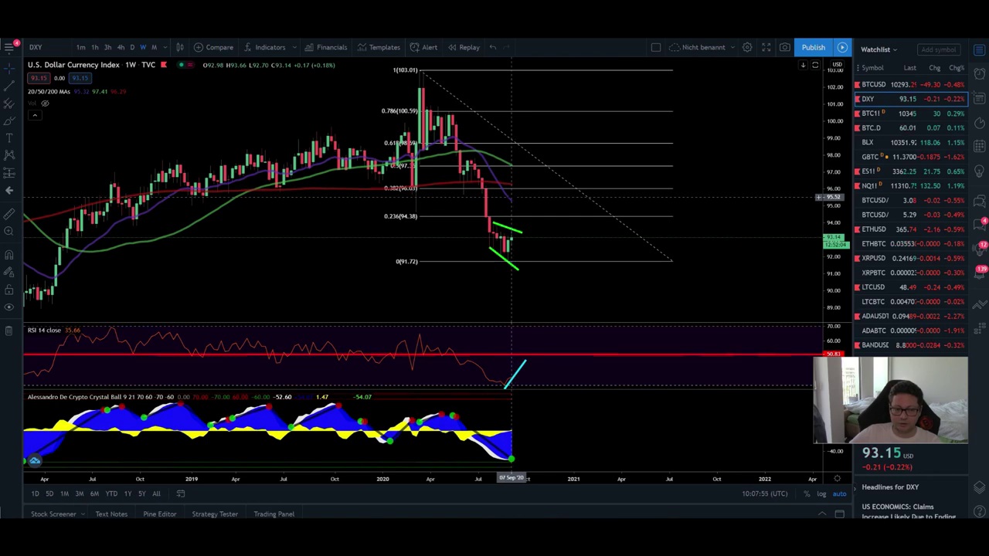
Return to the weekly BTCUSD chart and examine the latest candles relative to the Fibonacci levels and long trend lines
left_click(886, 86)
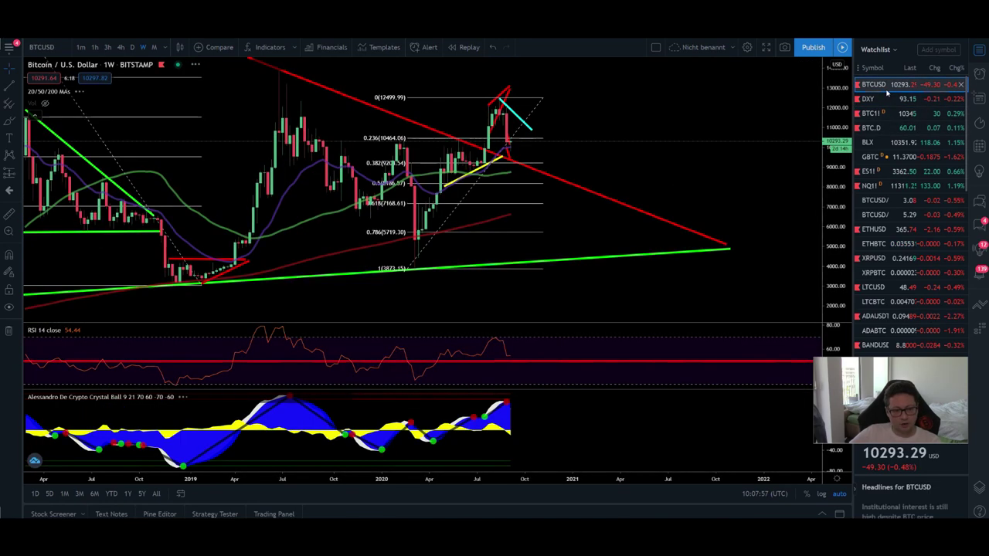
scroll(440, 223, "up", 3)
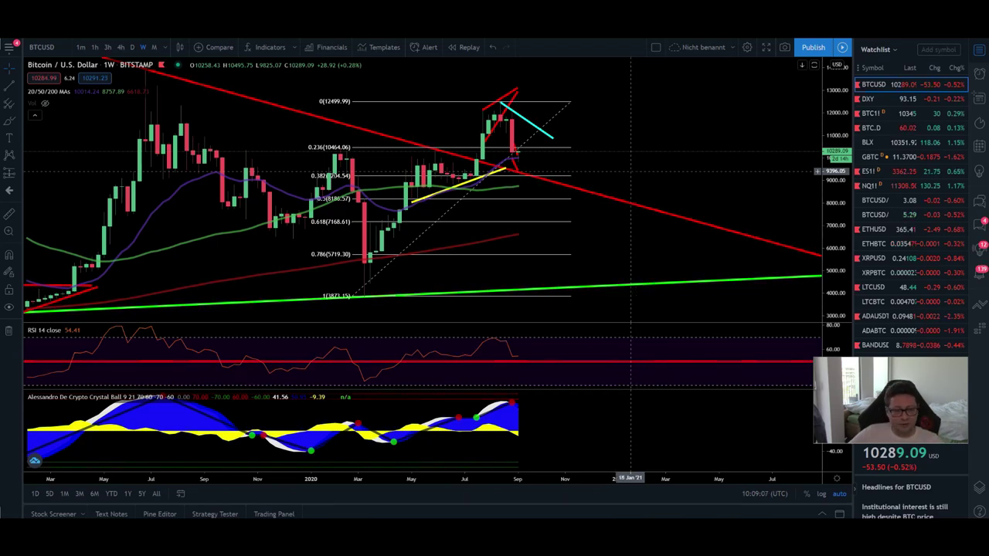
Switch to the YouTube page of the Bitcoin technical analysis video and show the bonus and follow links in its description
key("alt+Tab")
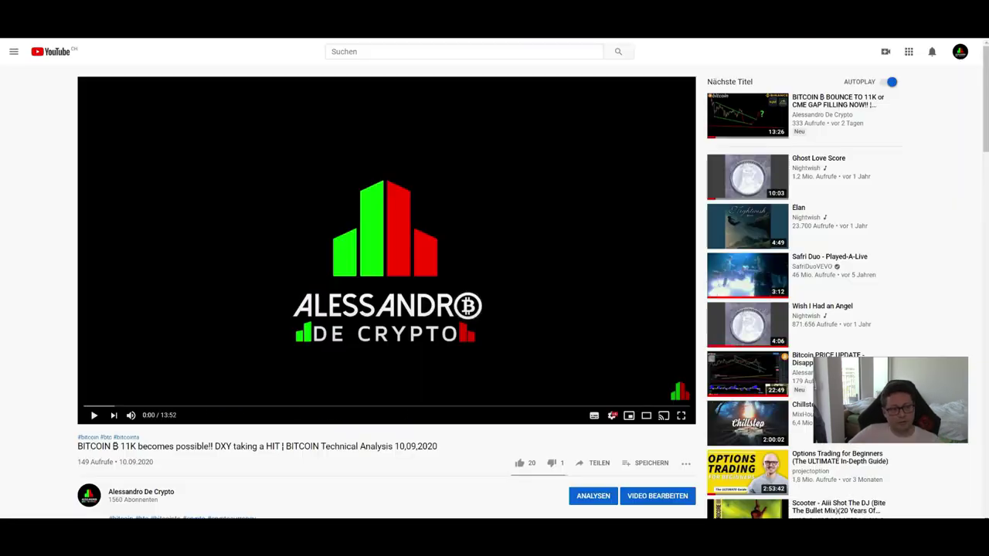
scroll(318, 346, "down", 5)
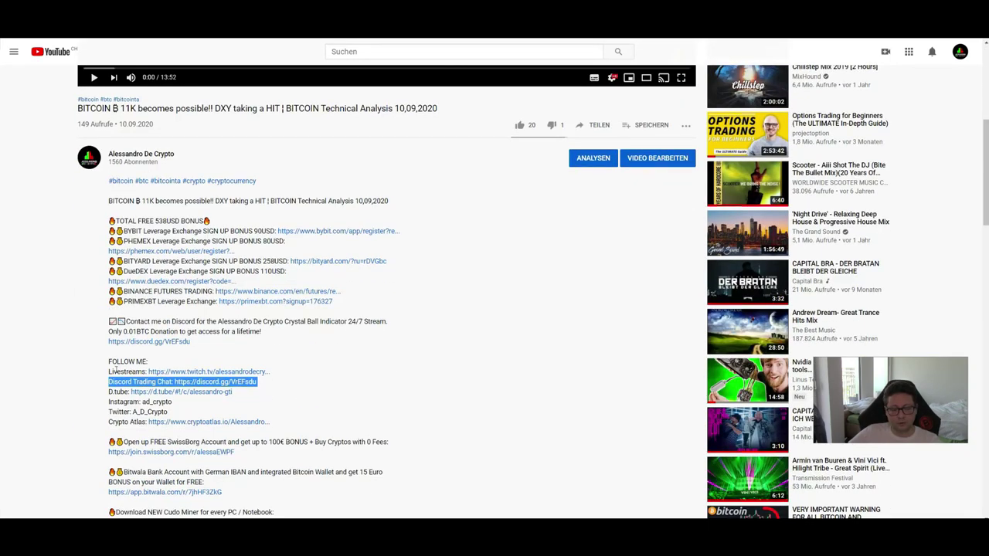
Go through the rest of the video description, from the wallet, exchange and affiliate offers down to the disclaimer
scroll(116, 371, "down", 2)
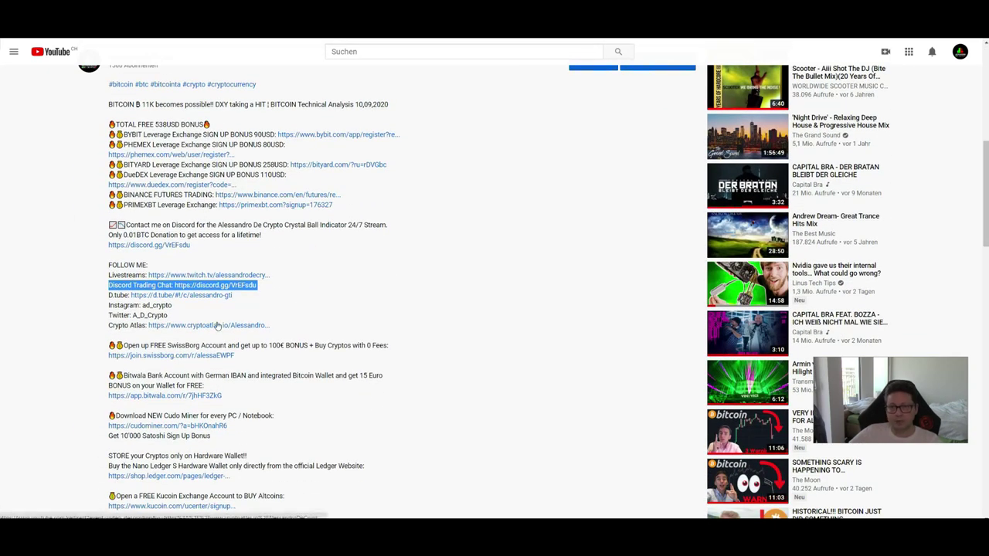
scroll(218, 326, "down", 4)
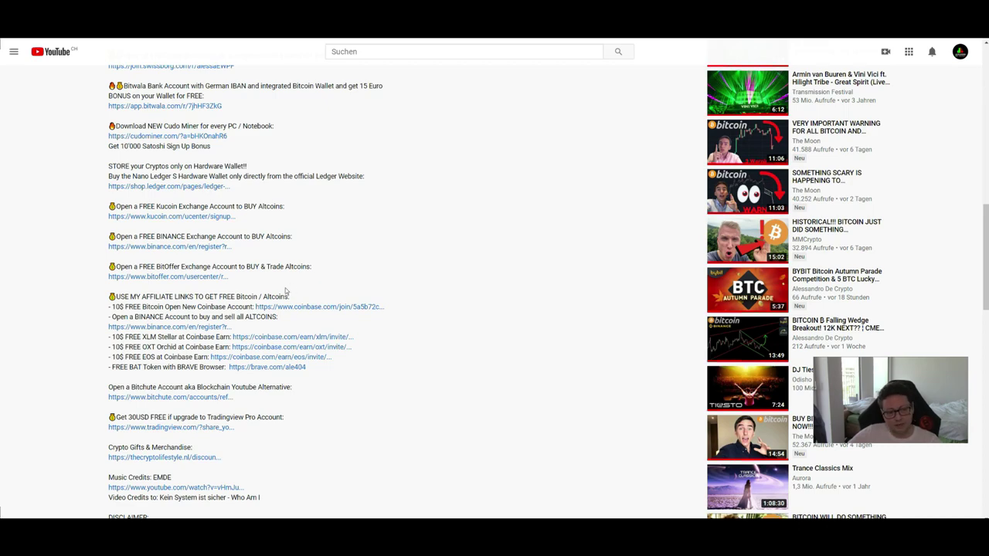
scroll(286, 292, "down", 3)
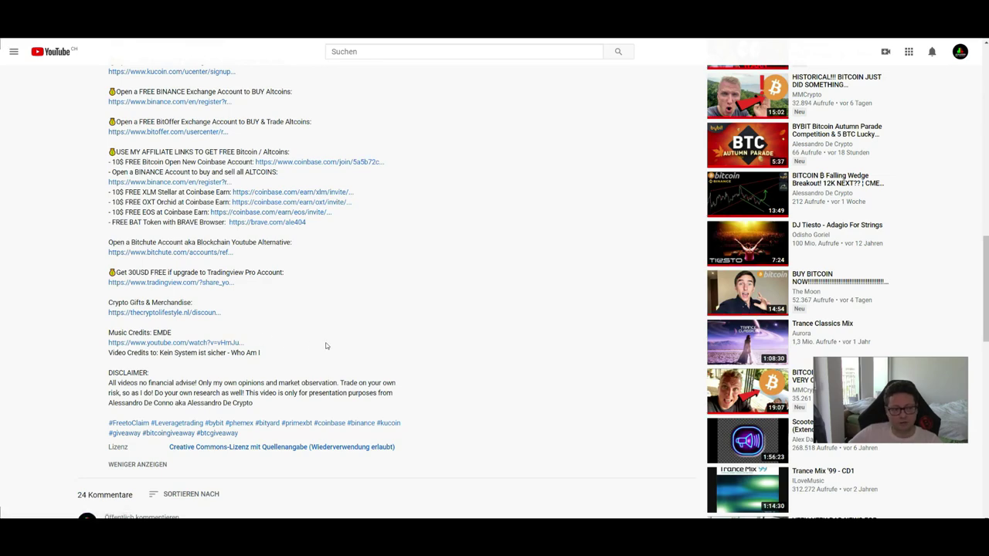
Highlight the "Download NEW Cudo Miner for every PC / Notebook" line in the description, and return to the video title
scroll(325, 346, "up", 5)
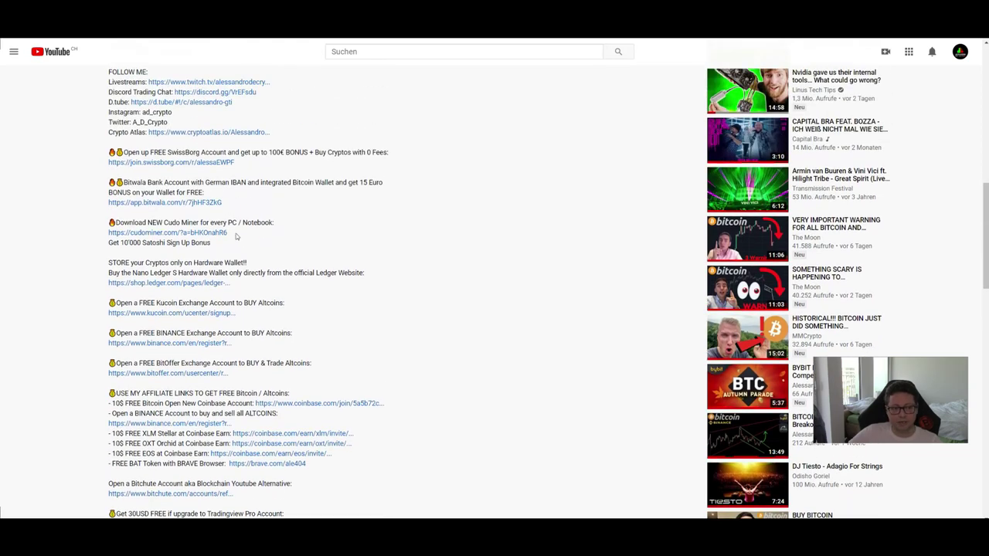
triple_click(211, 222)
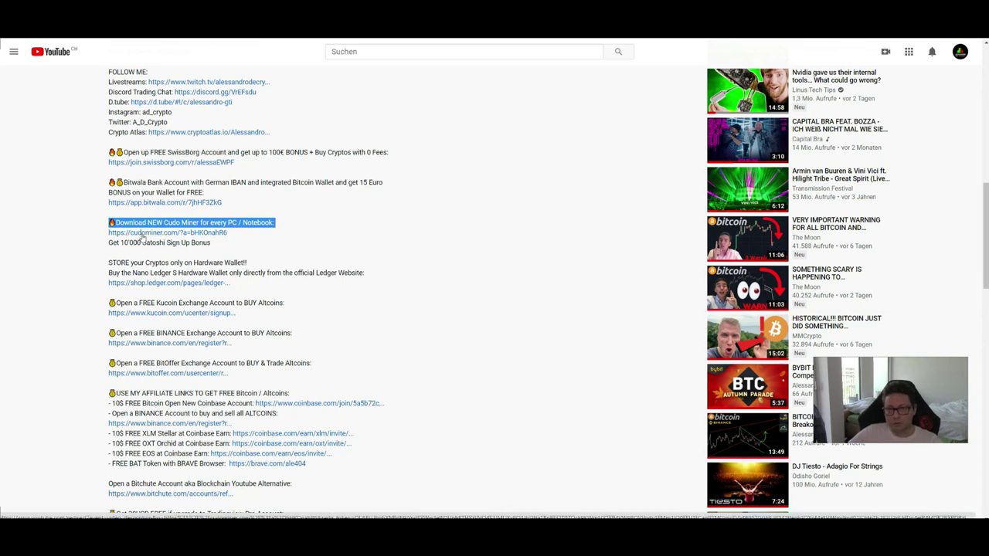
scroll(380, 297, "up", 10)
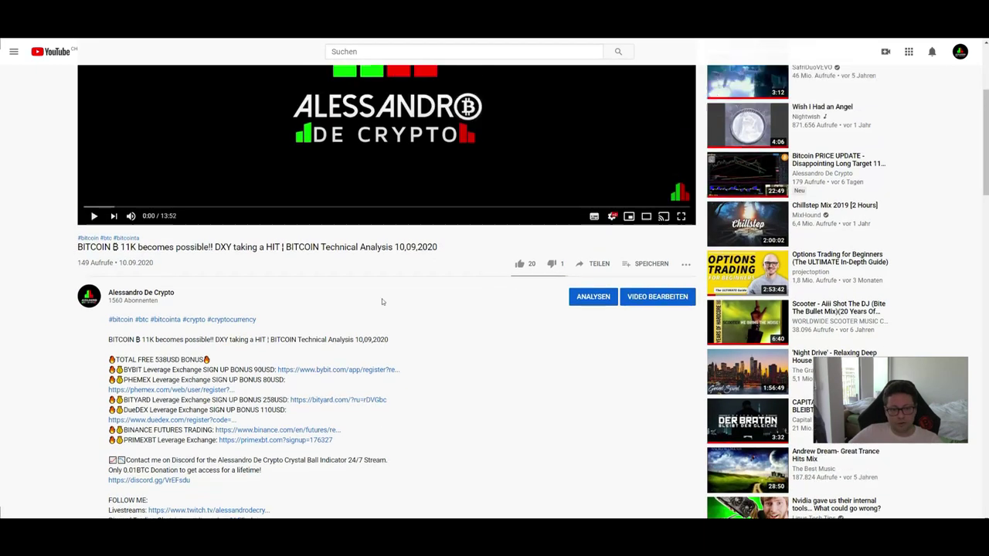